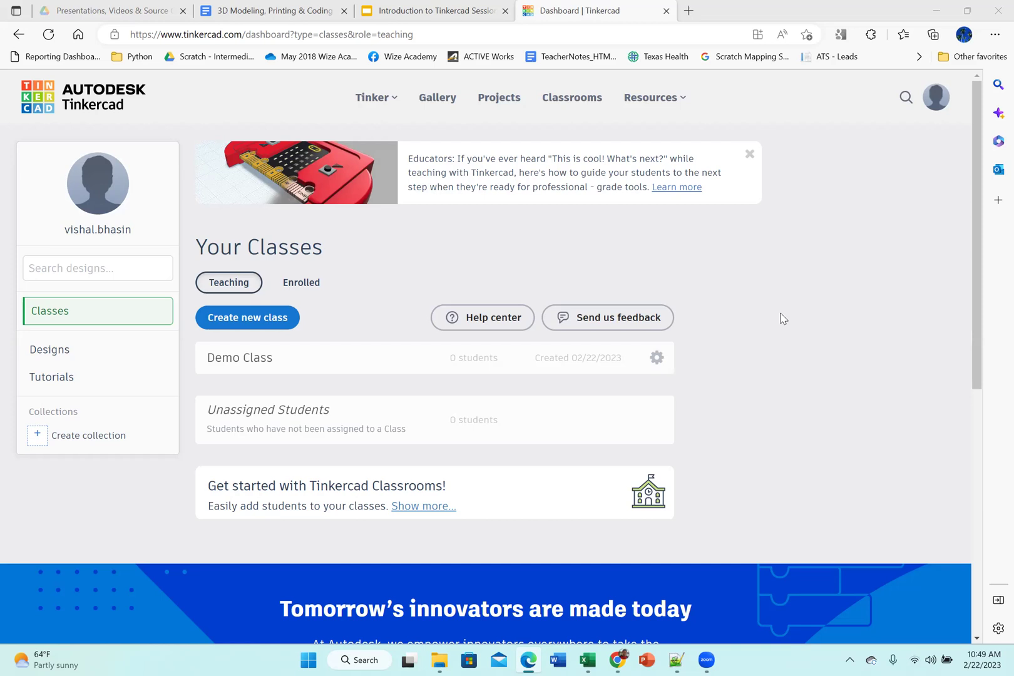
Open the 'Write your name' activity from Demo Class's activities and view its new-design choices
left_click(239, 359)
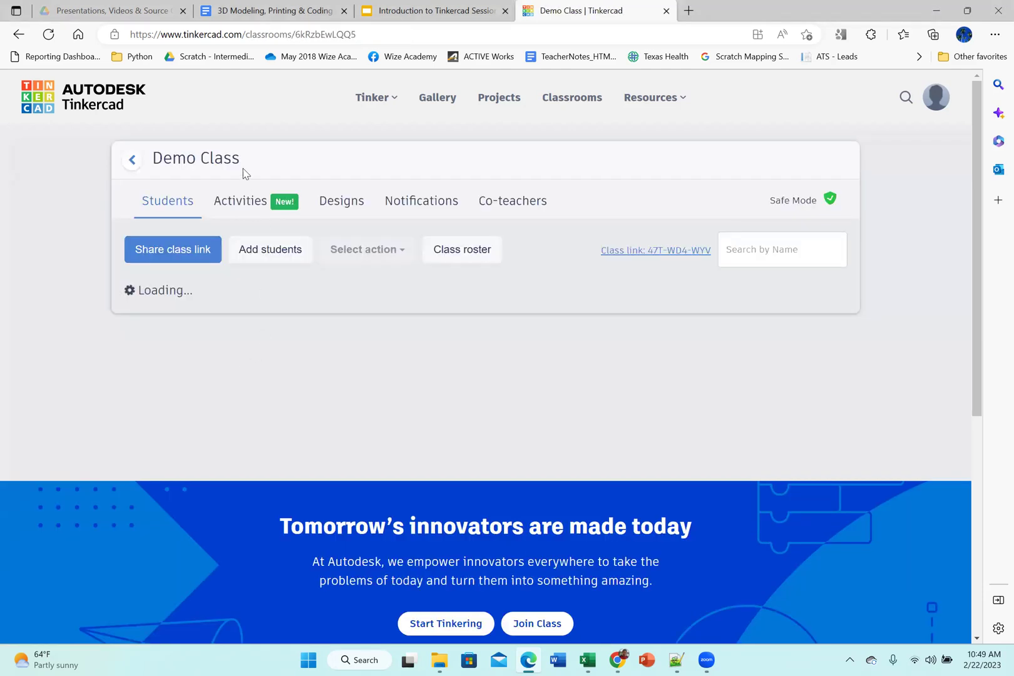
left_click(236, 210)
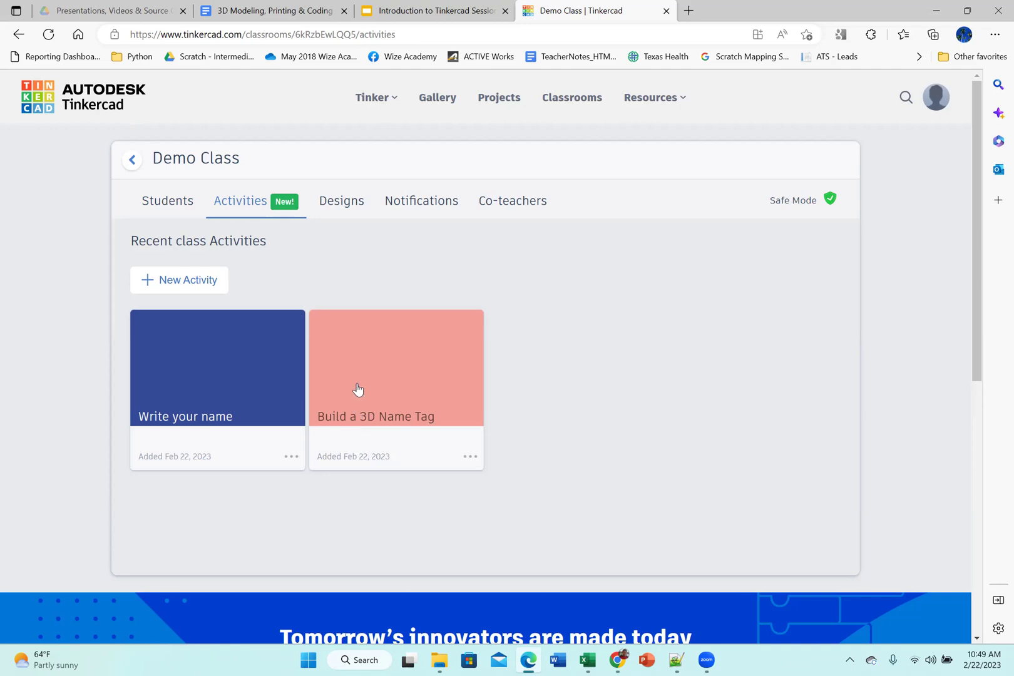
left_click(212, 423)
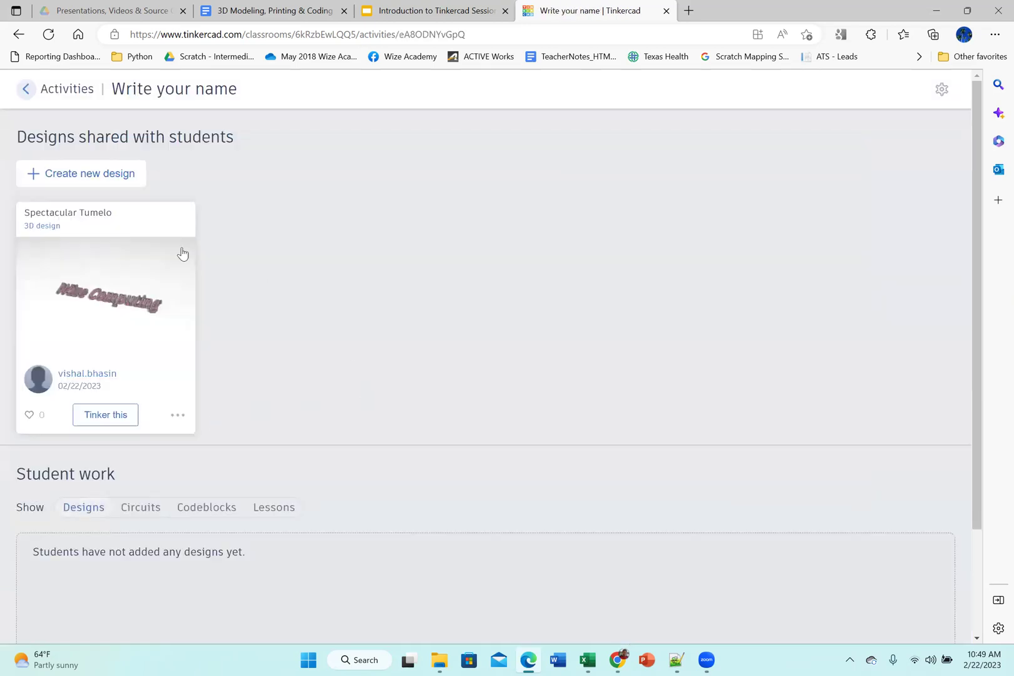
left_click(98, 174)
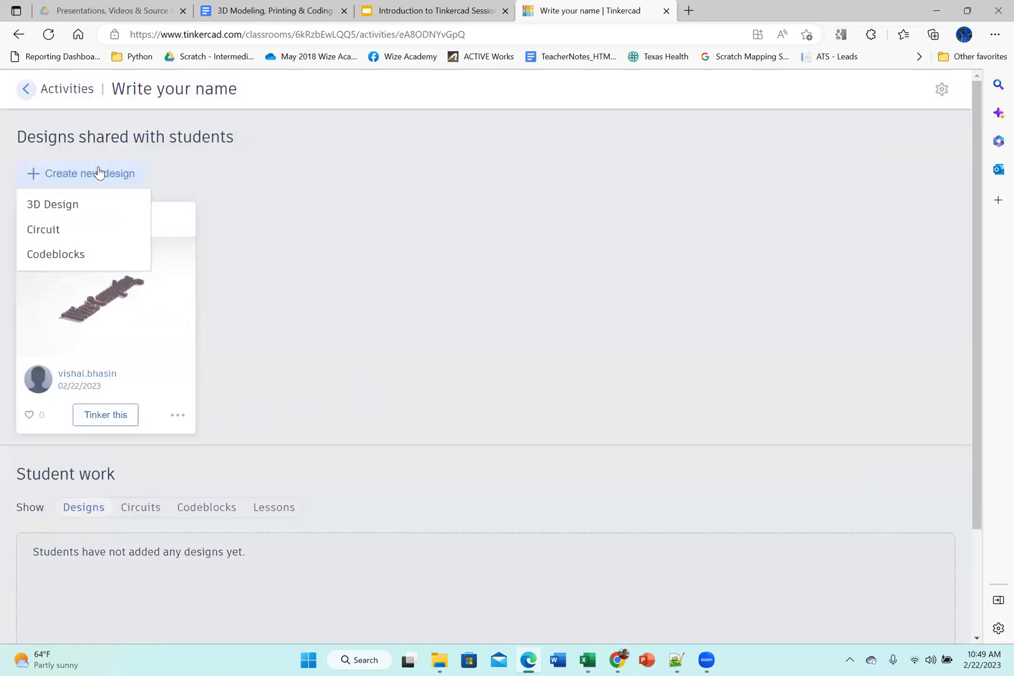
Create a new 3D design and rename it from Brave Inari to 'My Name'
left_click(53, 206)
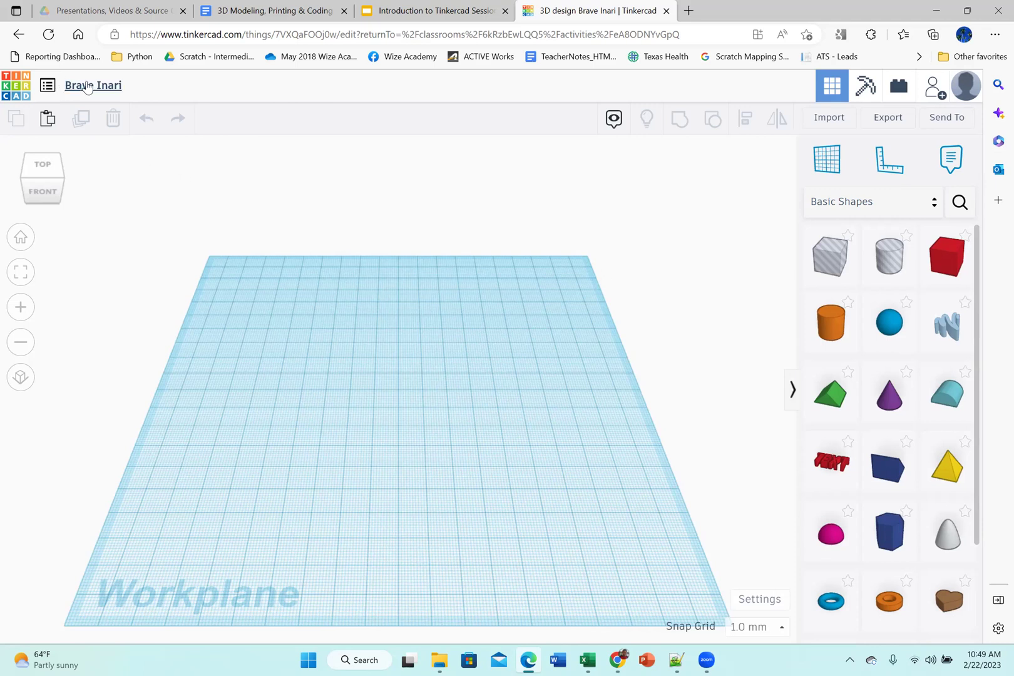
left_click(87, 82)
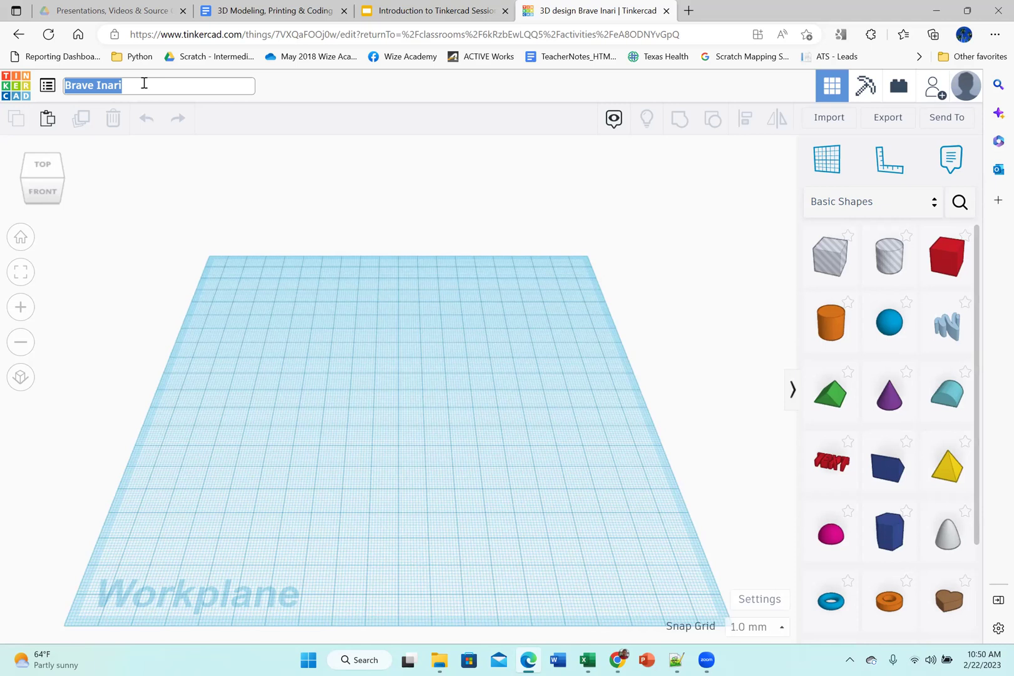
type("My Name")
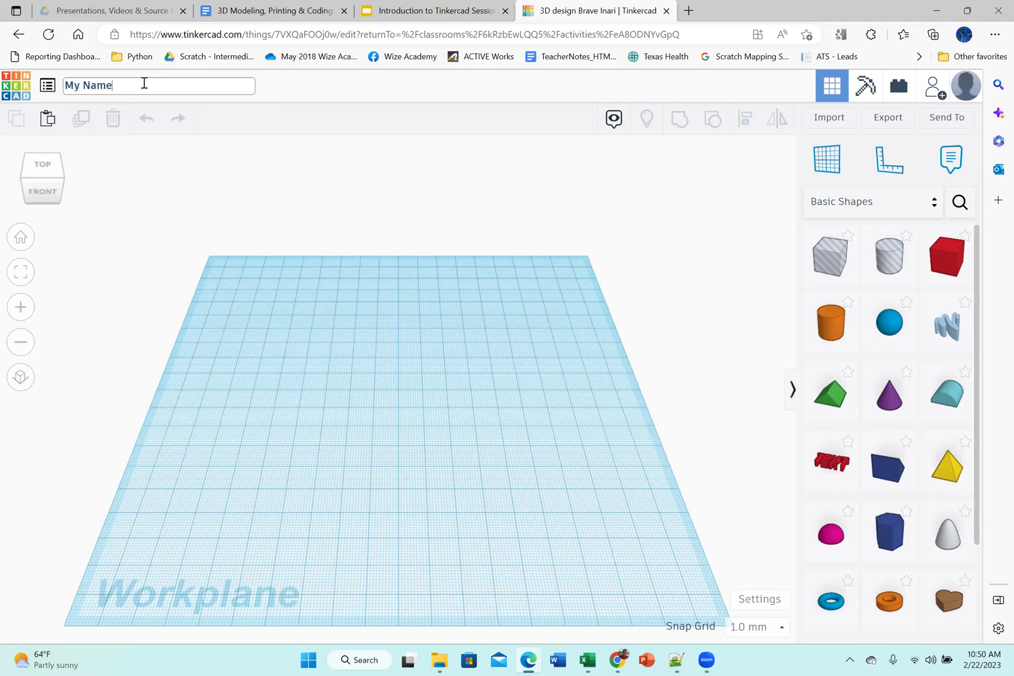
key("Return")
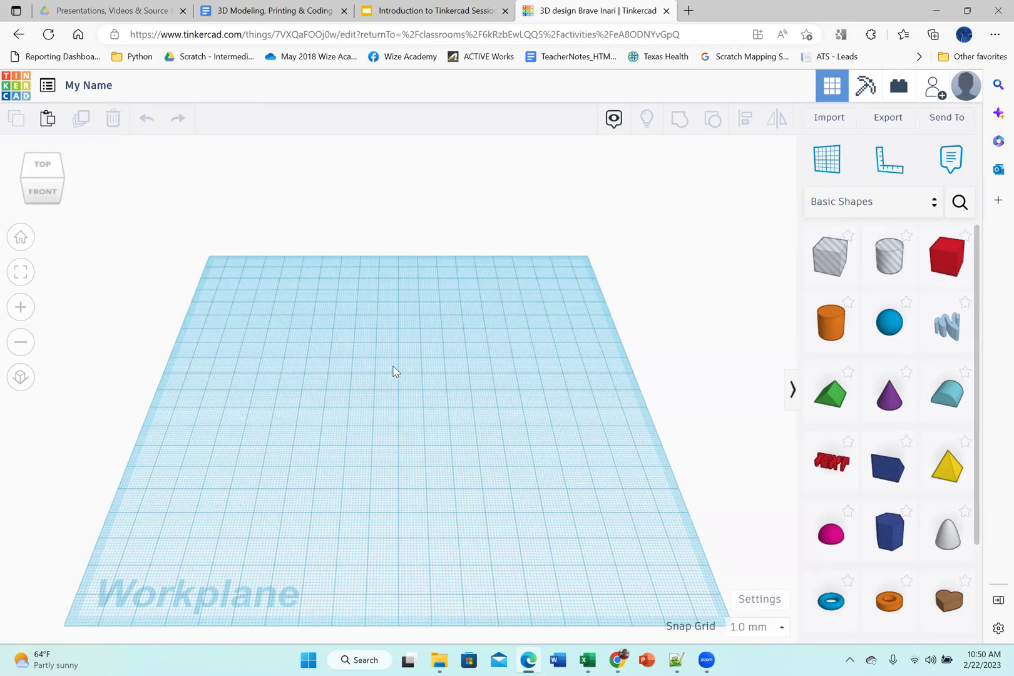
Orbit the empty workplane to tilted angles, then view it from the top and front
right_click_drag(367, 359, 319, 409)
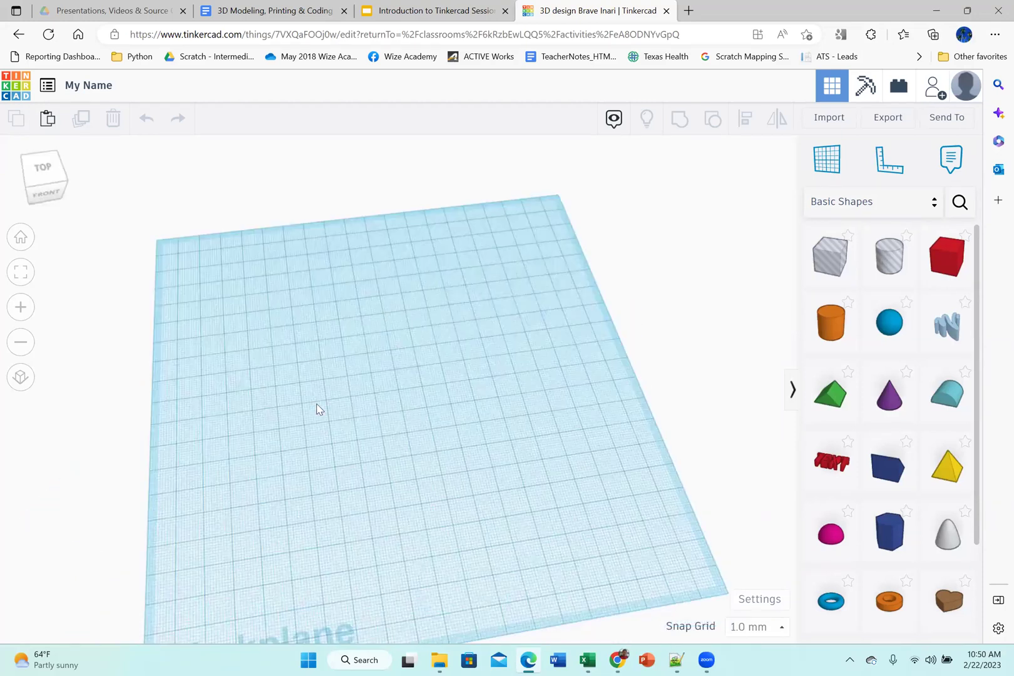
right_click_drag(321, 338, 427, 346)
right_click_drag(419, 430, 385, 426)
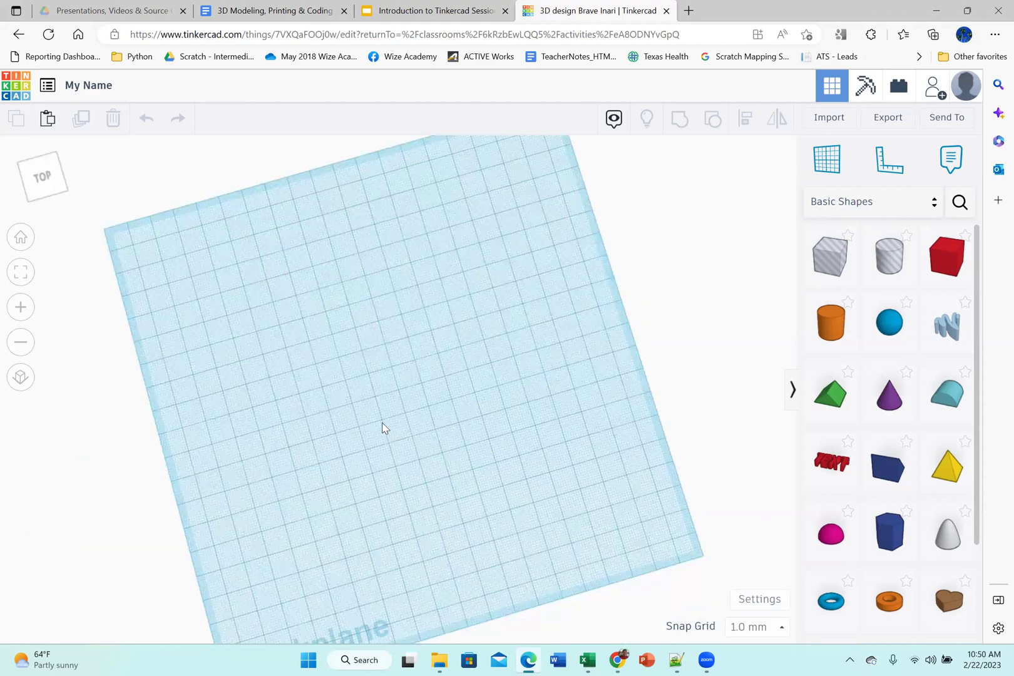
left_click(63, 168)
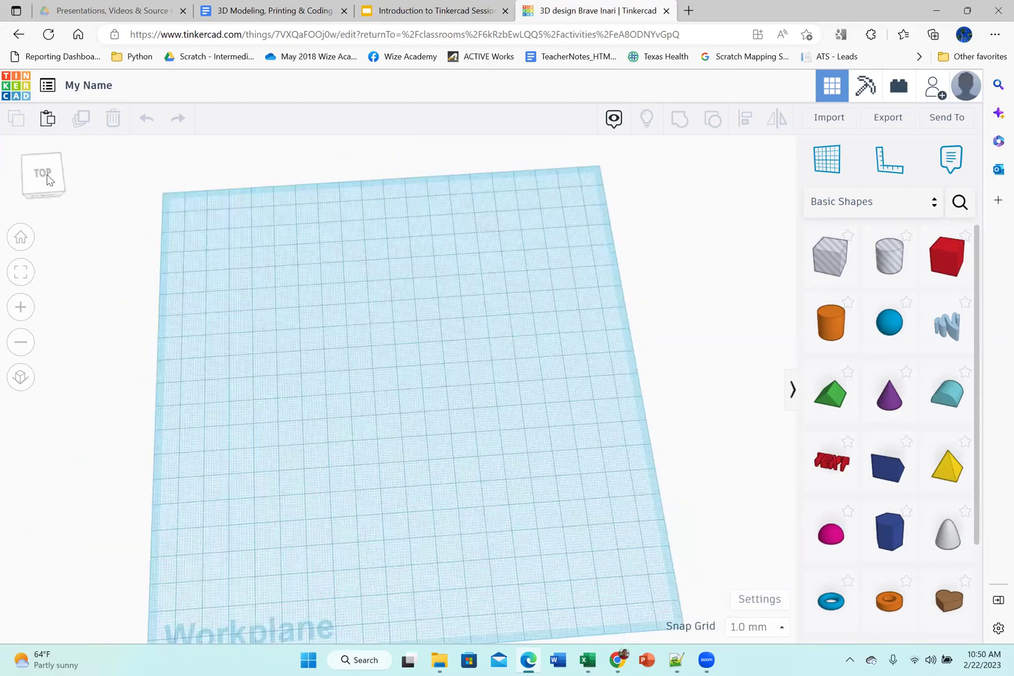
left_click(40, 164)
Use the ViewCube to view the workplane from above, below and front angles
left_click(51, 183)
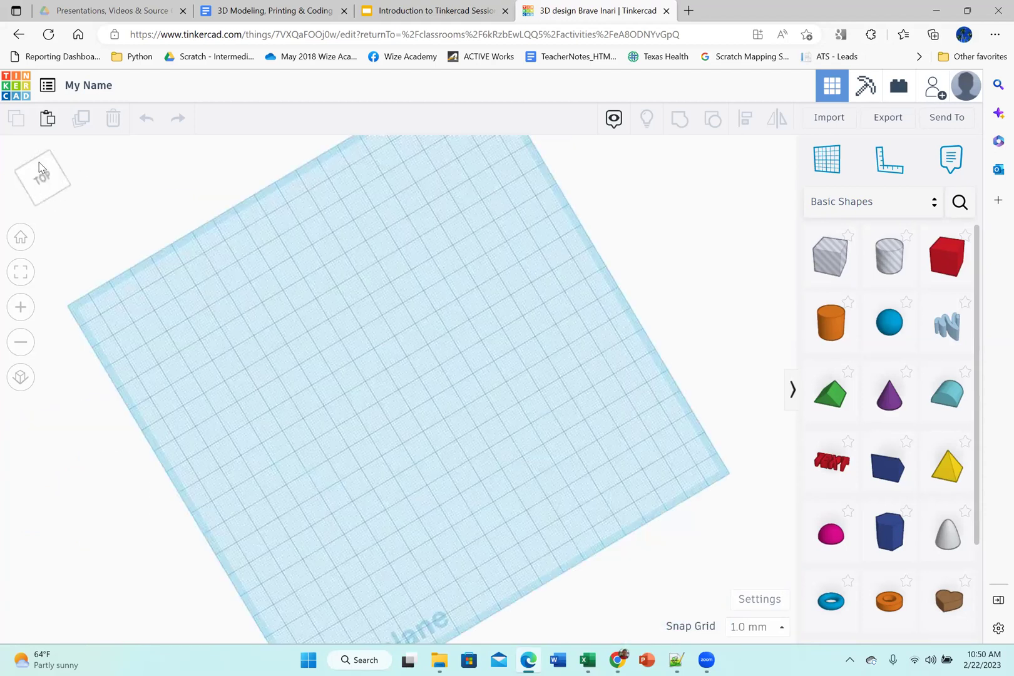
left_click(56, 179)
left_click(58, 171)
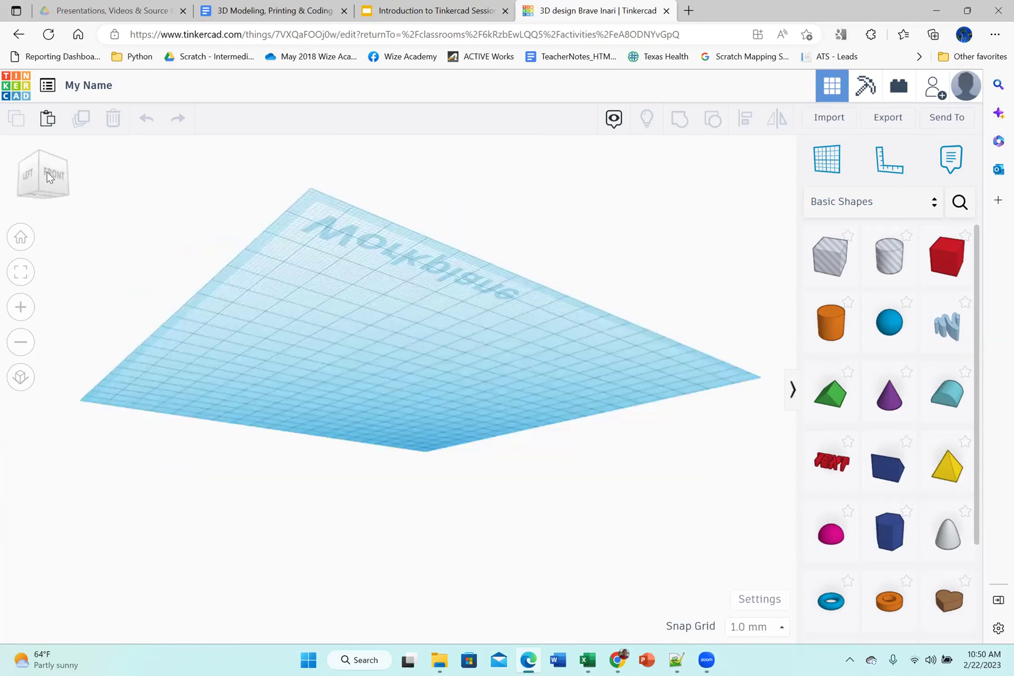
left_click(47, 179)
left_click(46, 179)
left_click(45, 178)
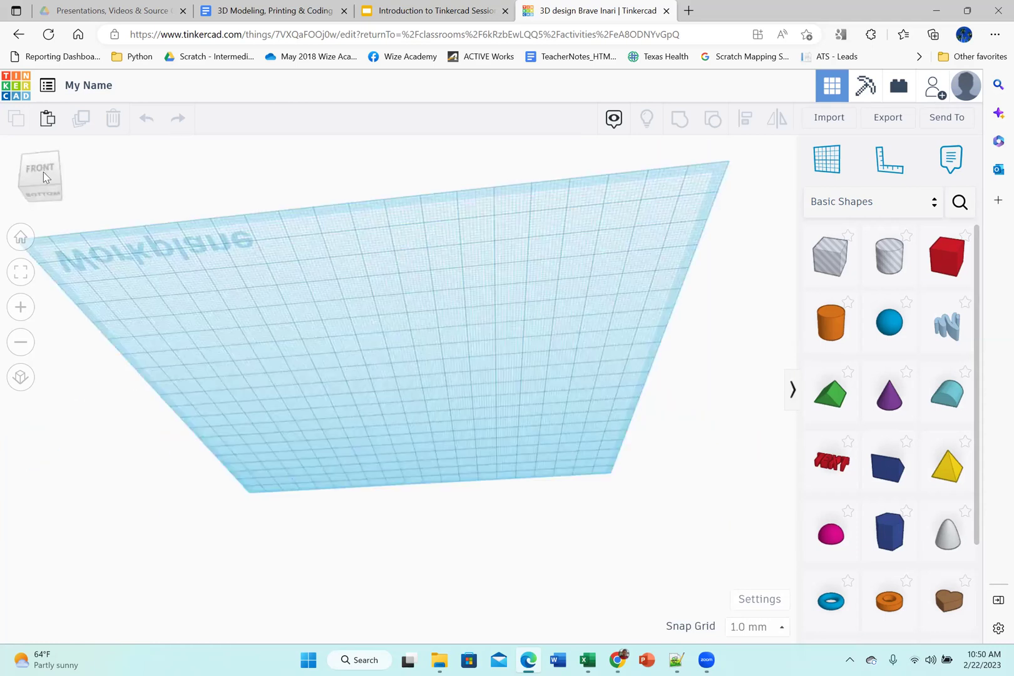
left_click(45, 178)
left_click(45, 178)
left_click(51, 174)
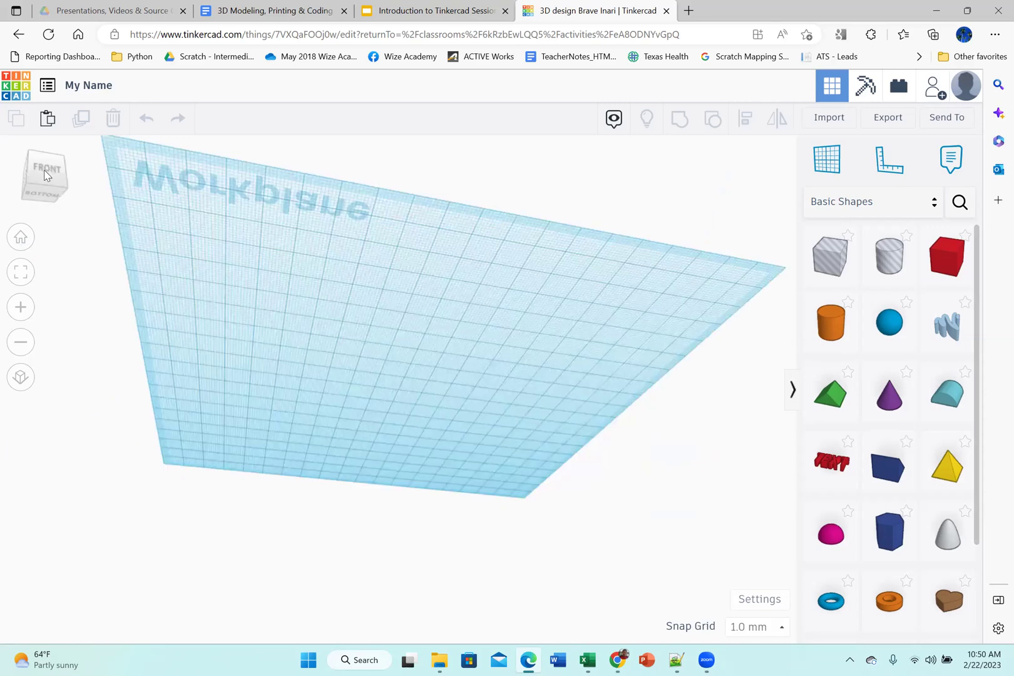
left_click(47, 177)
left_click(52, 202)
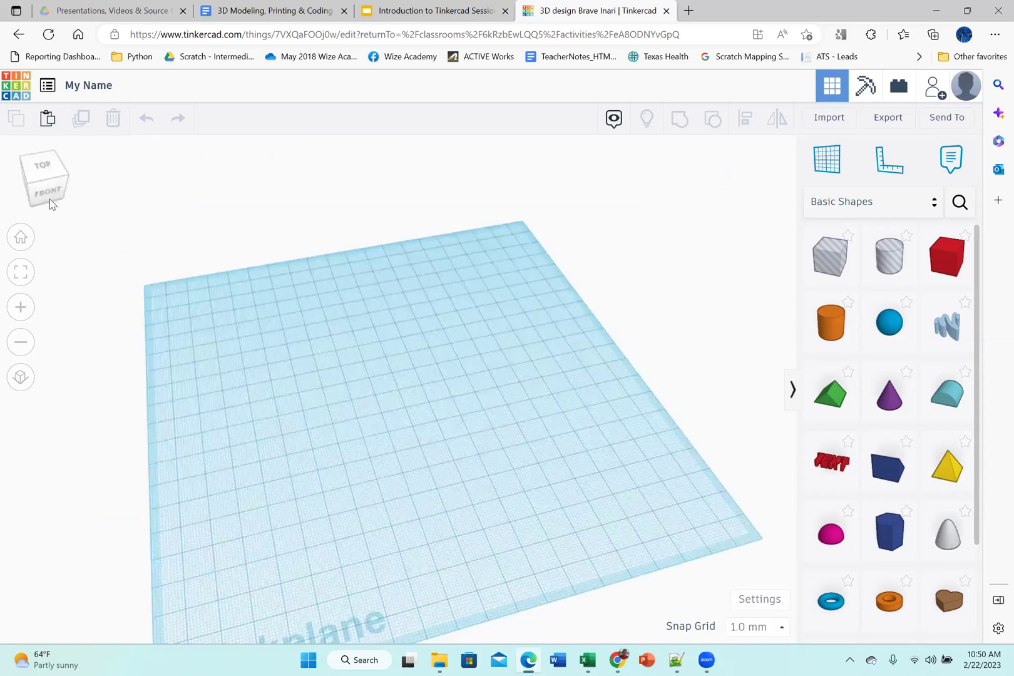
Reset to the home view, zoom in twice, then zoom out to the whole workplane
left_click(21, 238)
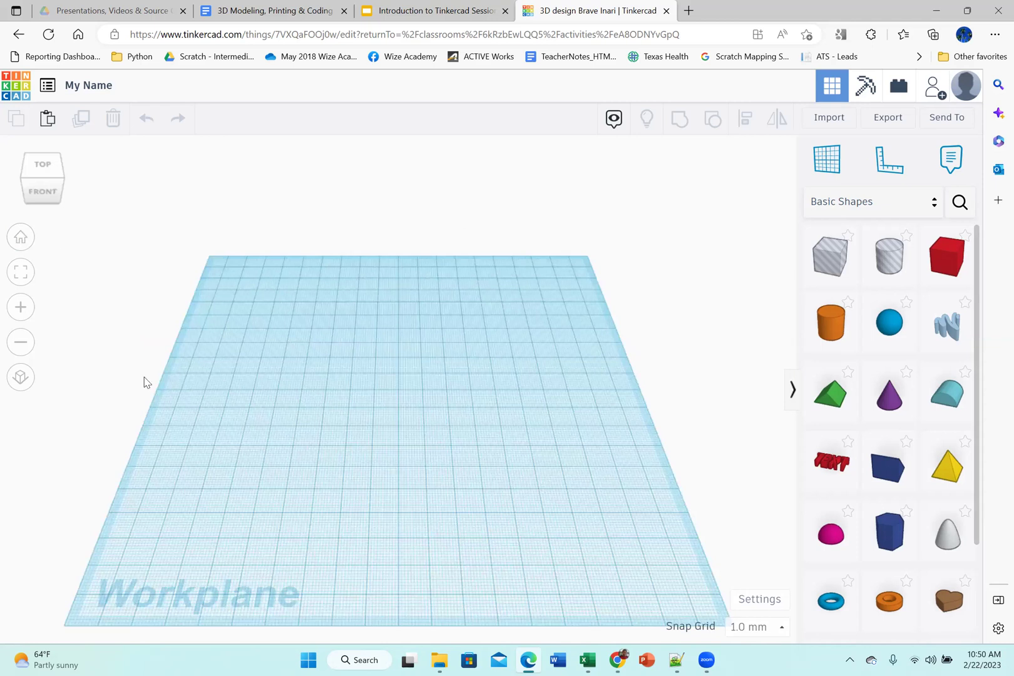
left_click(20, 308)
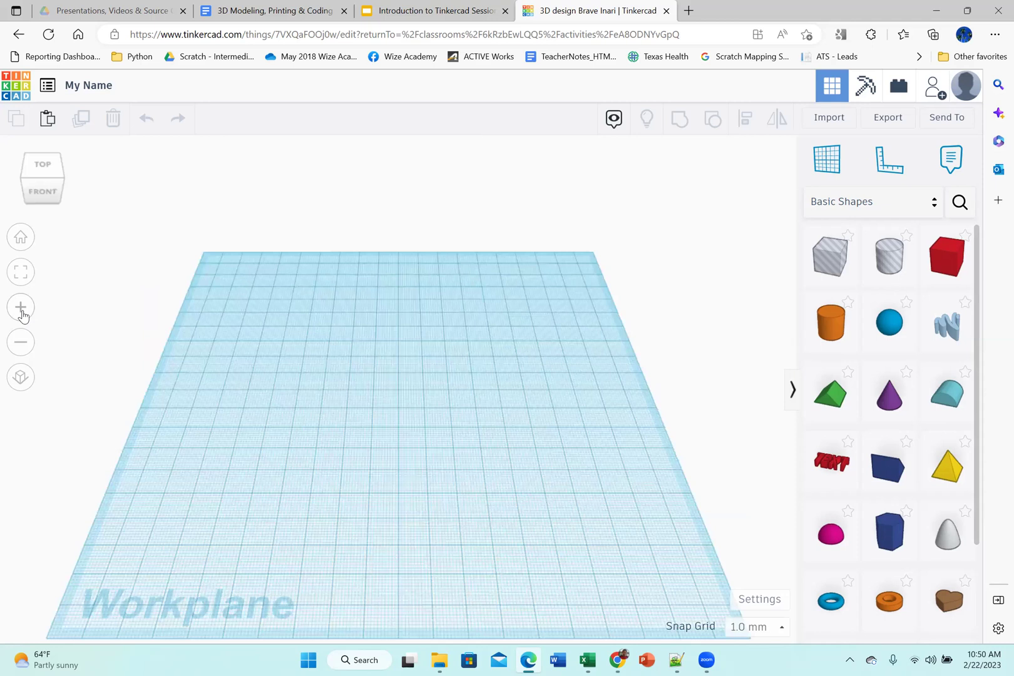
left_click(21, 307)
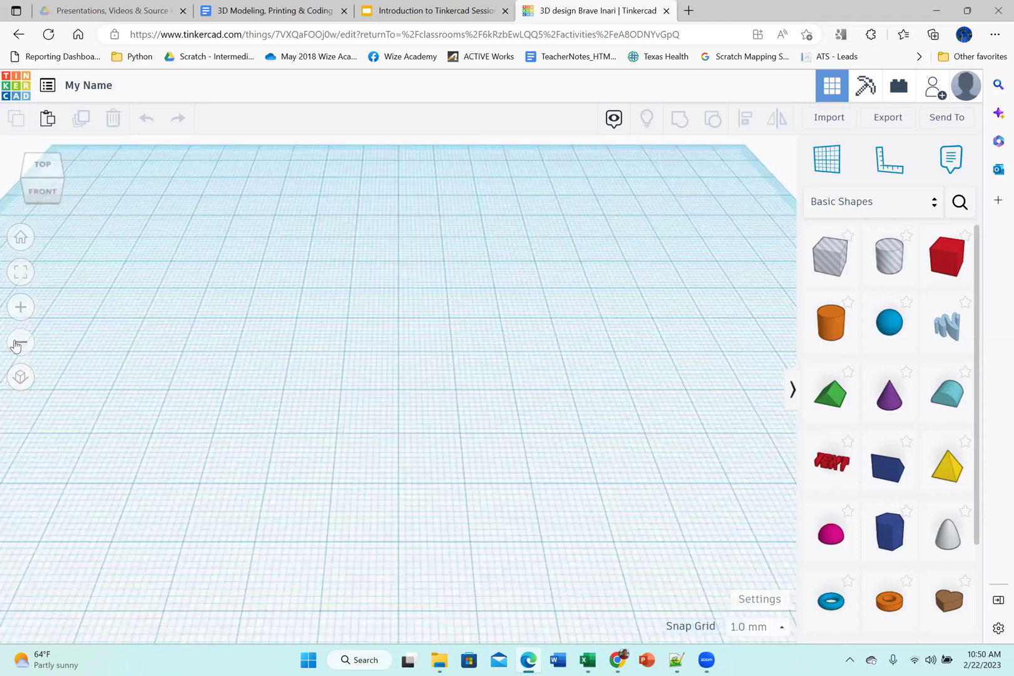
left_click(18, 344)
Toggle between orthographic and perspective views, ending in perspective
left_click(20, 376)
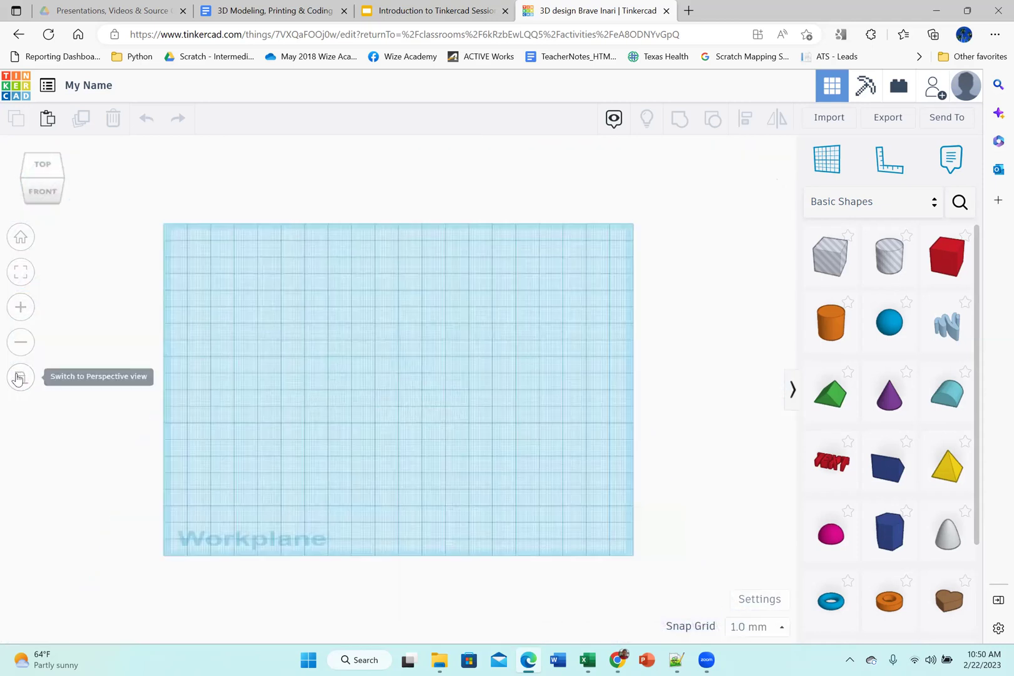
left_click(20, 377)
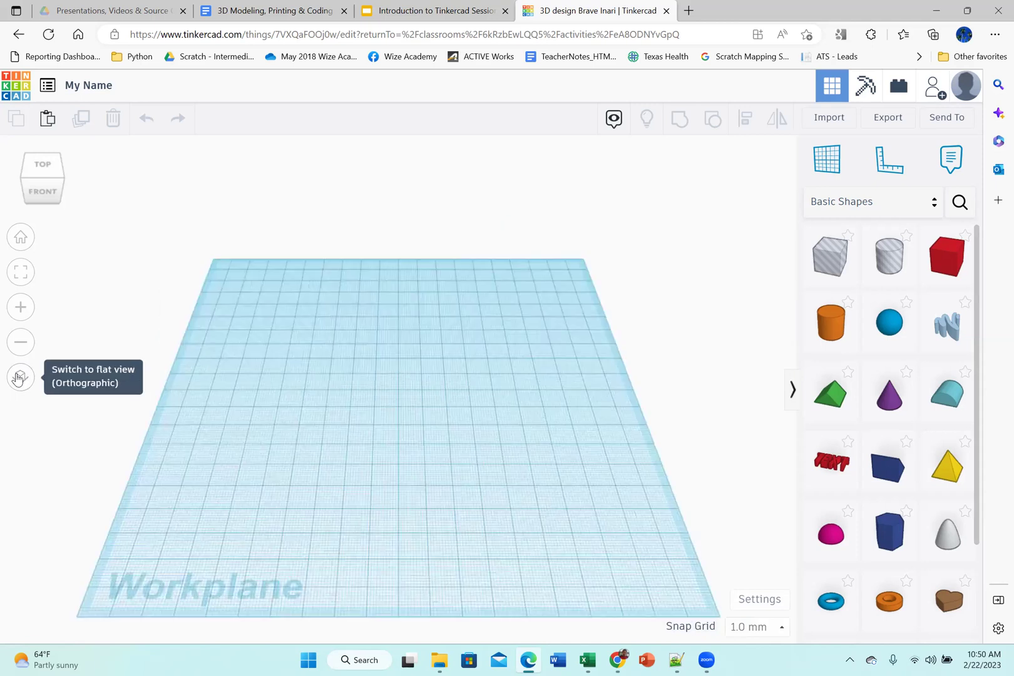
left_click(19, 376)
left_click(19, 376)
left_click(19, 376)
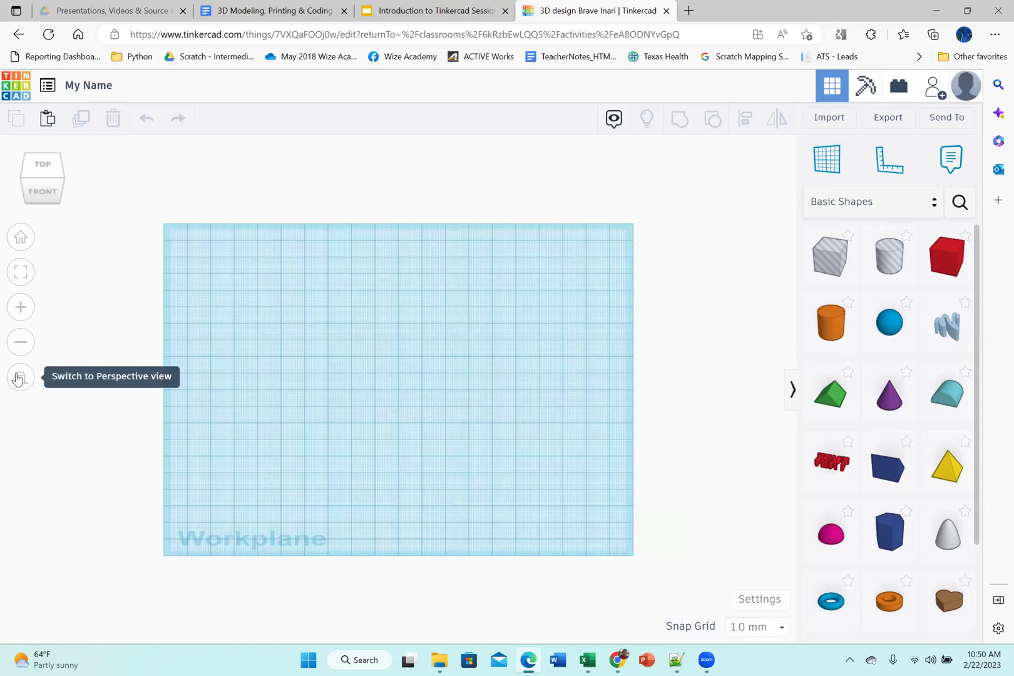
left_click(19, 376)
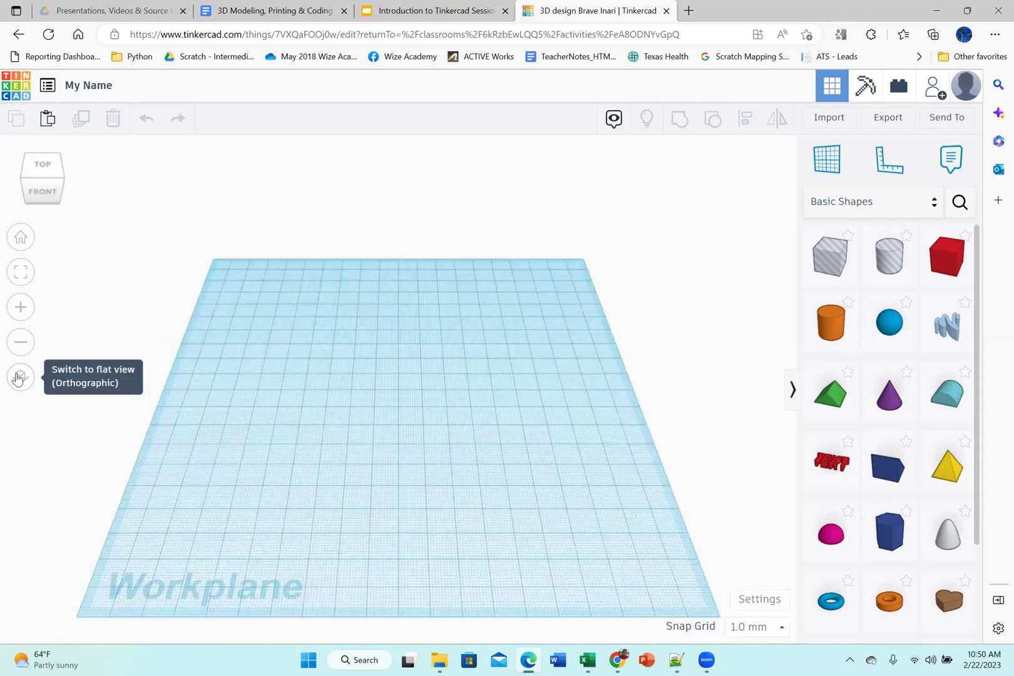
Preview the design in the Blocks styles and as Bricks, then return to the 3D workplane
left_click(864, 89)
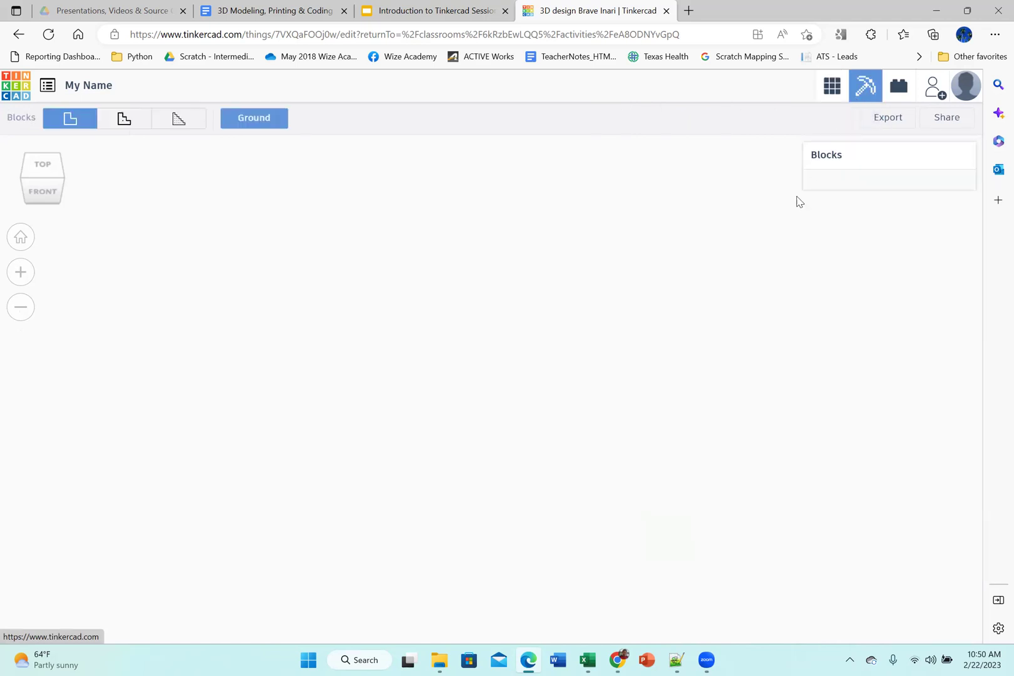
left_click(122, 118)
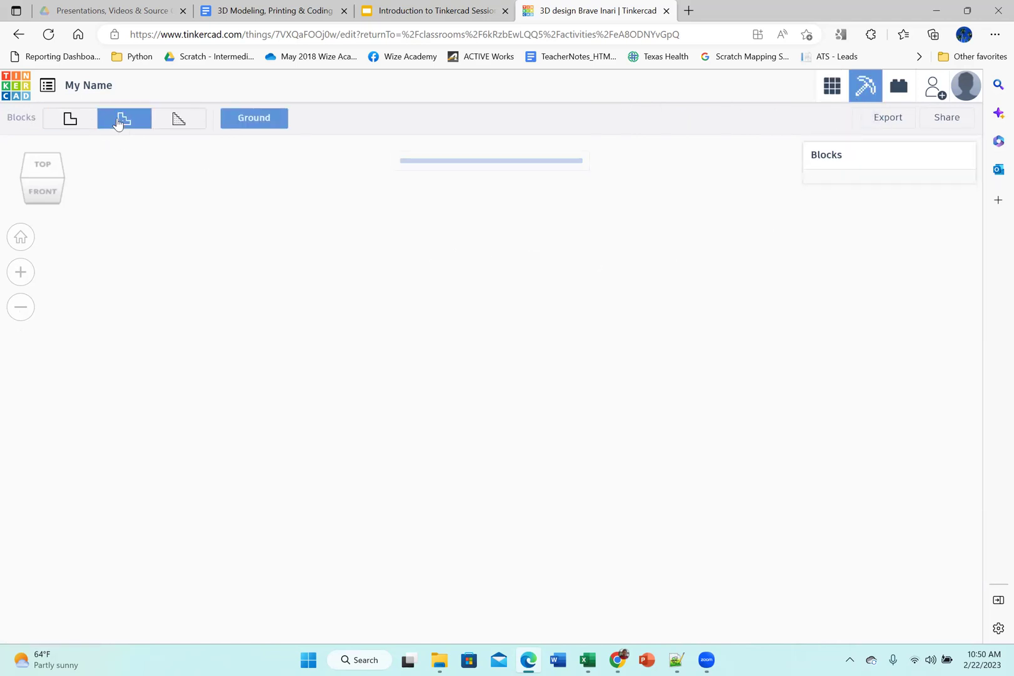
left_click(175, 118)
left_click(69, 119)
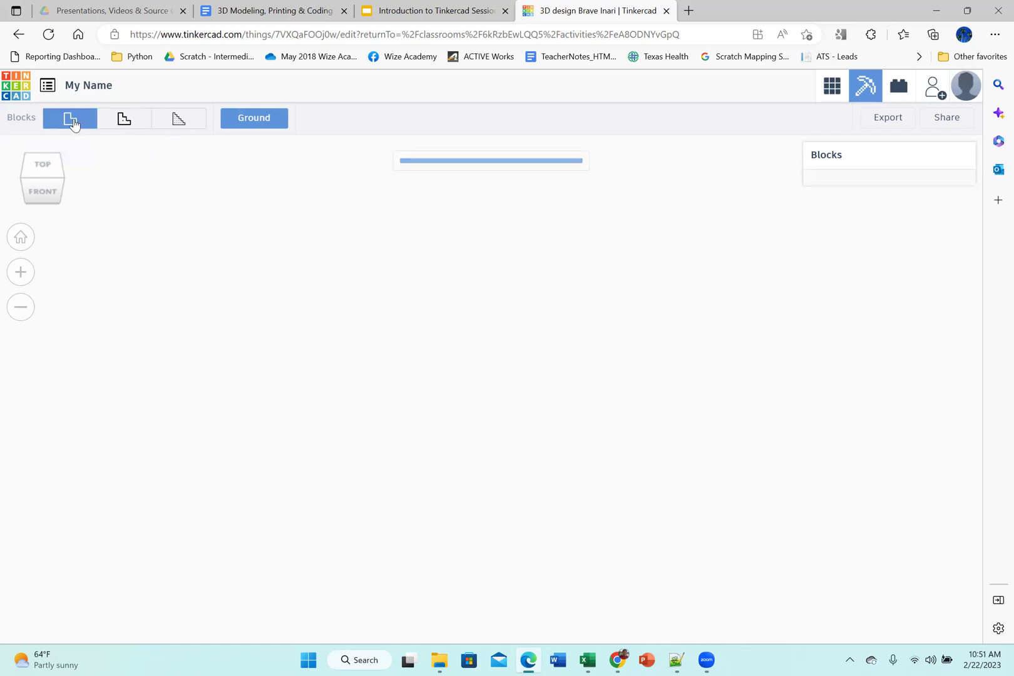
left_click(900, 94)
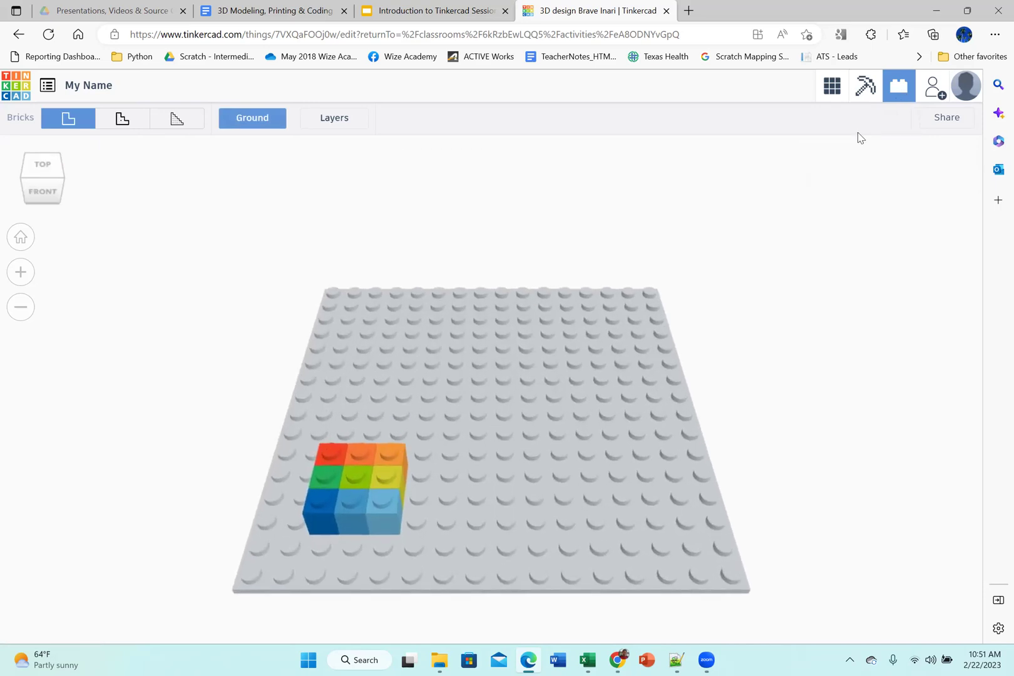
left_click(832, 88)
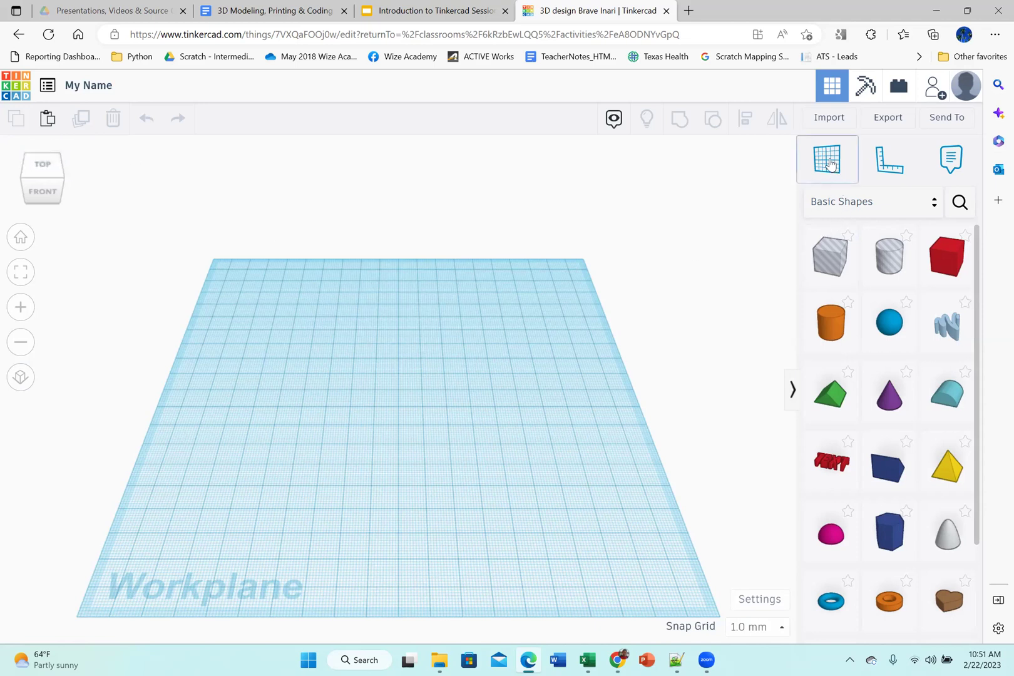
left_click(895, 166)
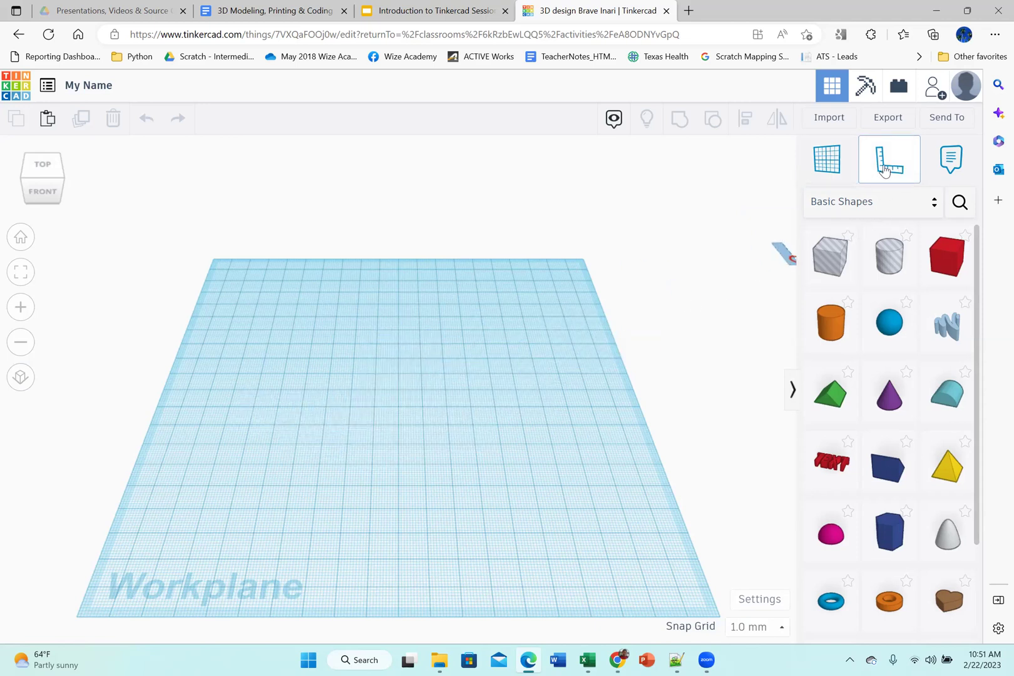
left_click(948, 164)
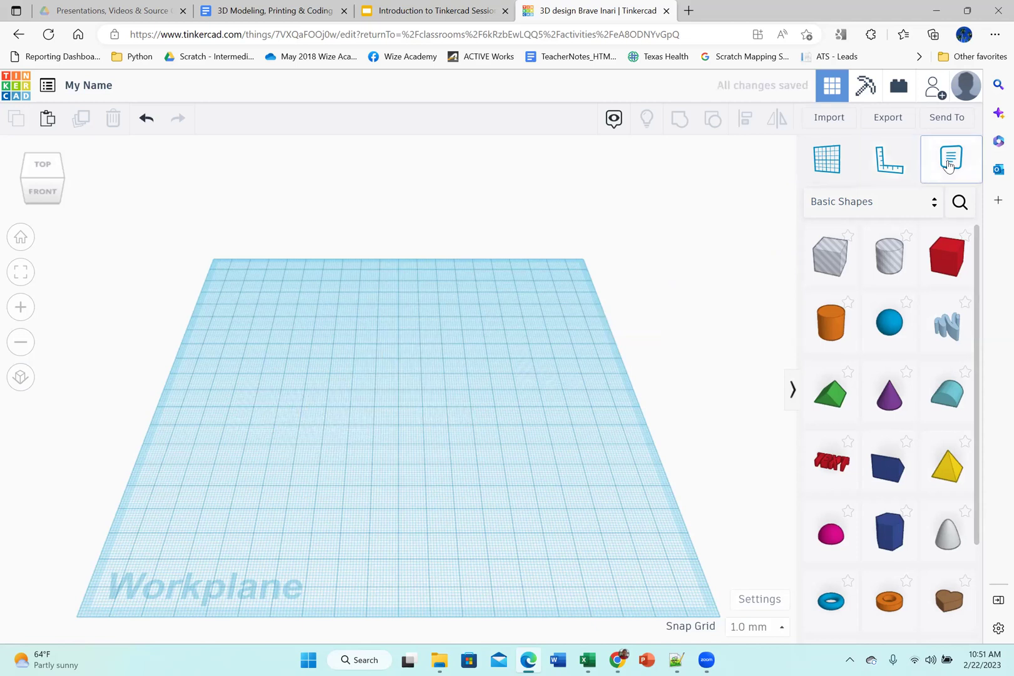
left_click(822, 161)
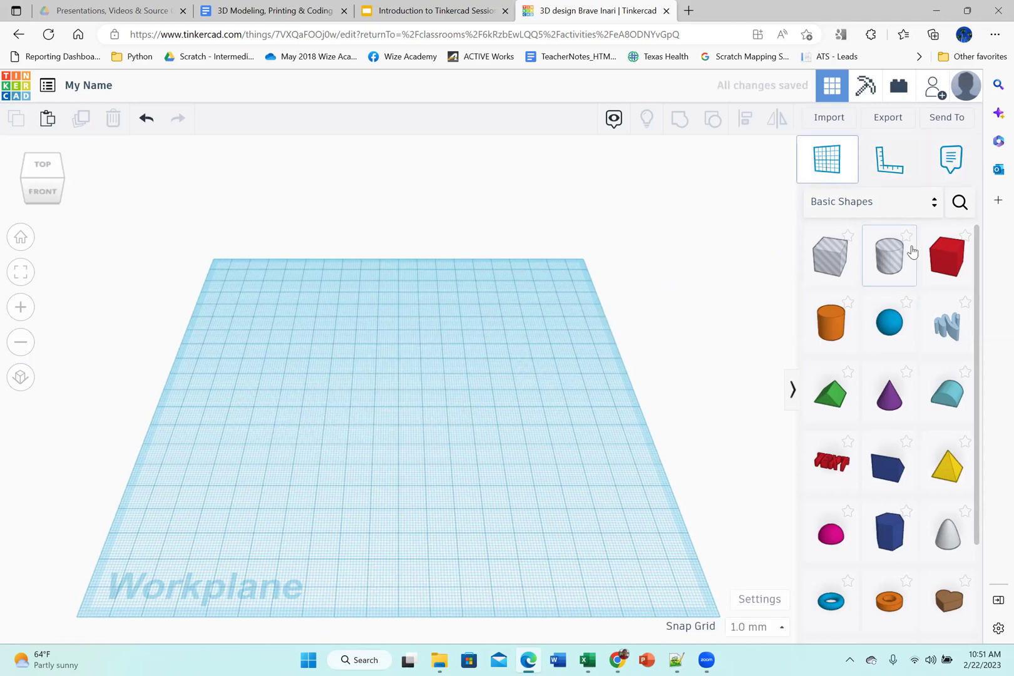
left_click(934, 202)
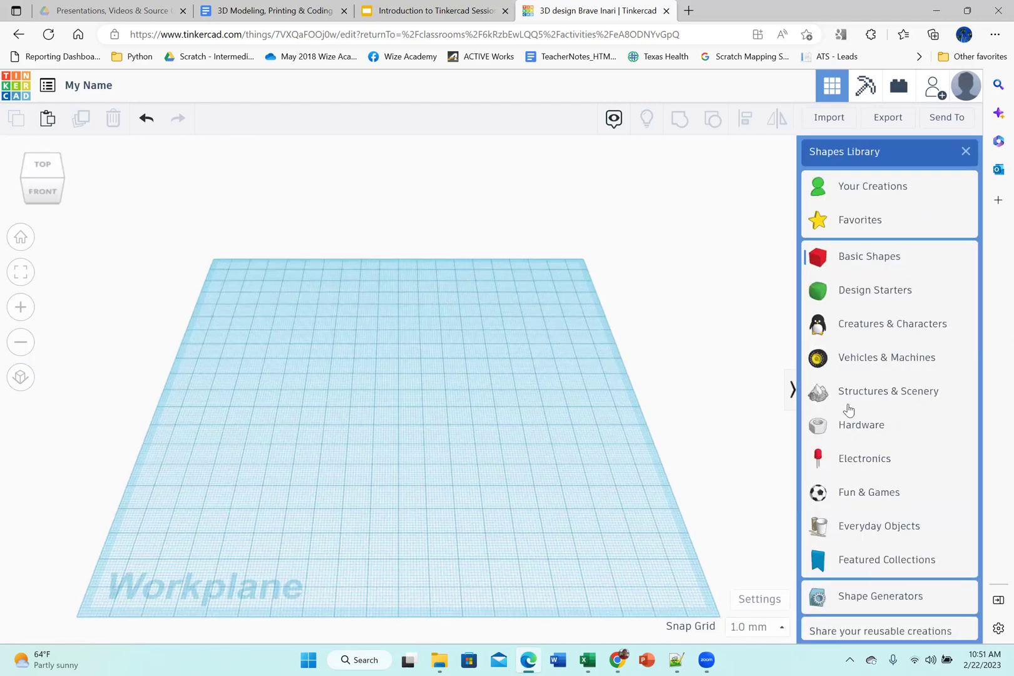
left_click(751, 250)
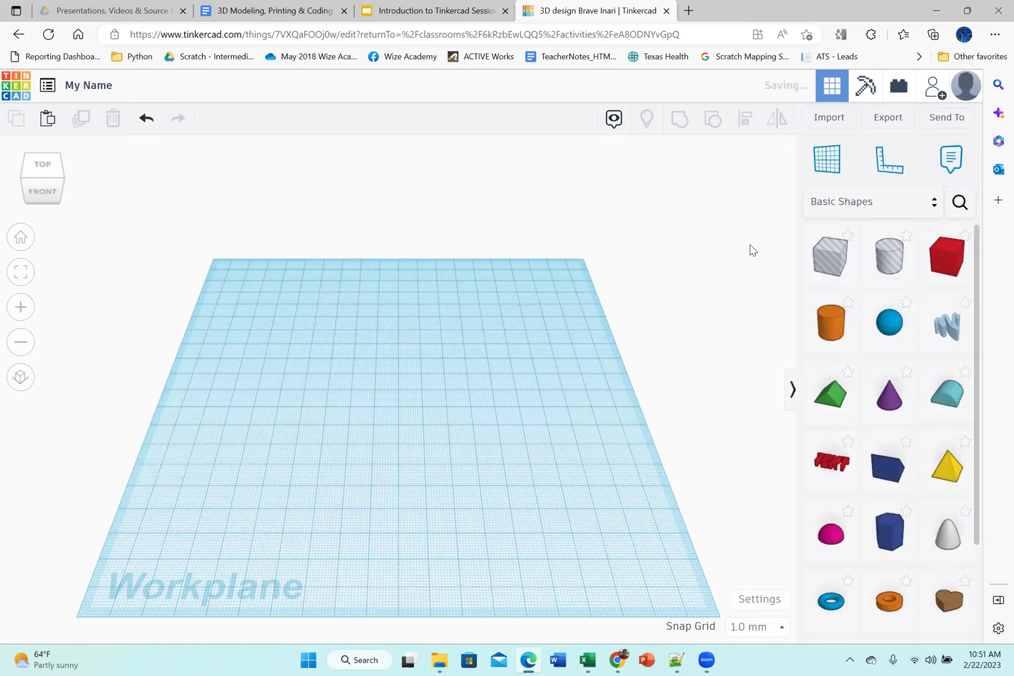
scroll(884, 328, "down", 3)
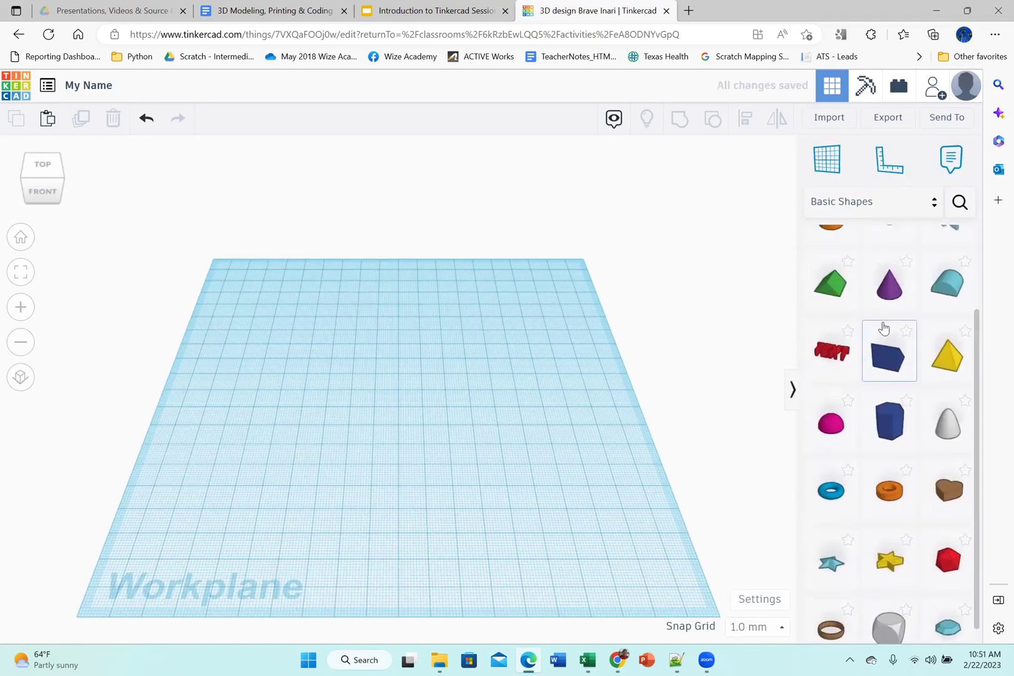
scroll(883, 328, "up", 2)
scroll(884, 327, "down", 1)
scroll(883, 328, "down", 1)
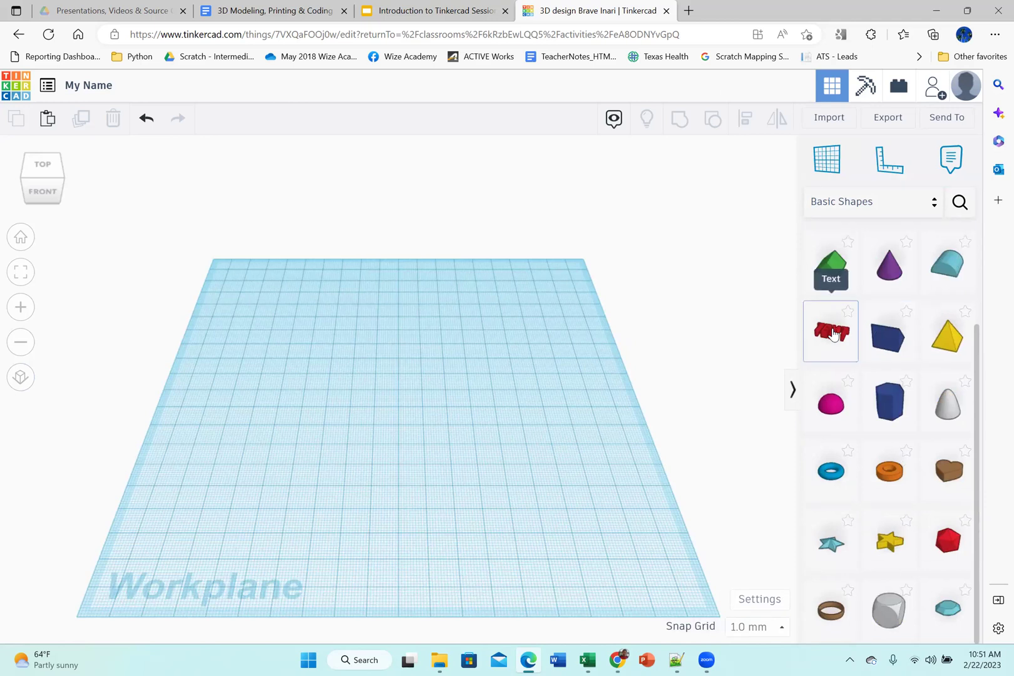
scroll(887, 413, "down", 1)
scroll(889, 414, "up", 3)
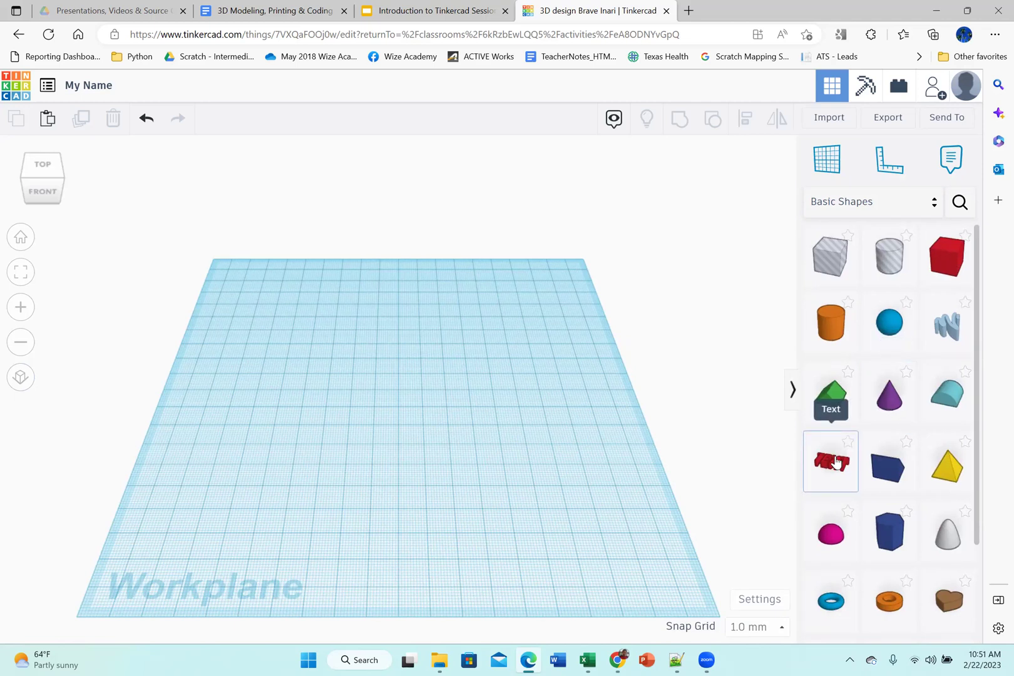
Place a Text shape in the middle of the workplane and open its Solid colour choices
left_click_drag(837, 462, 405, 417)
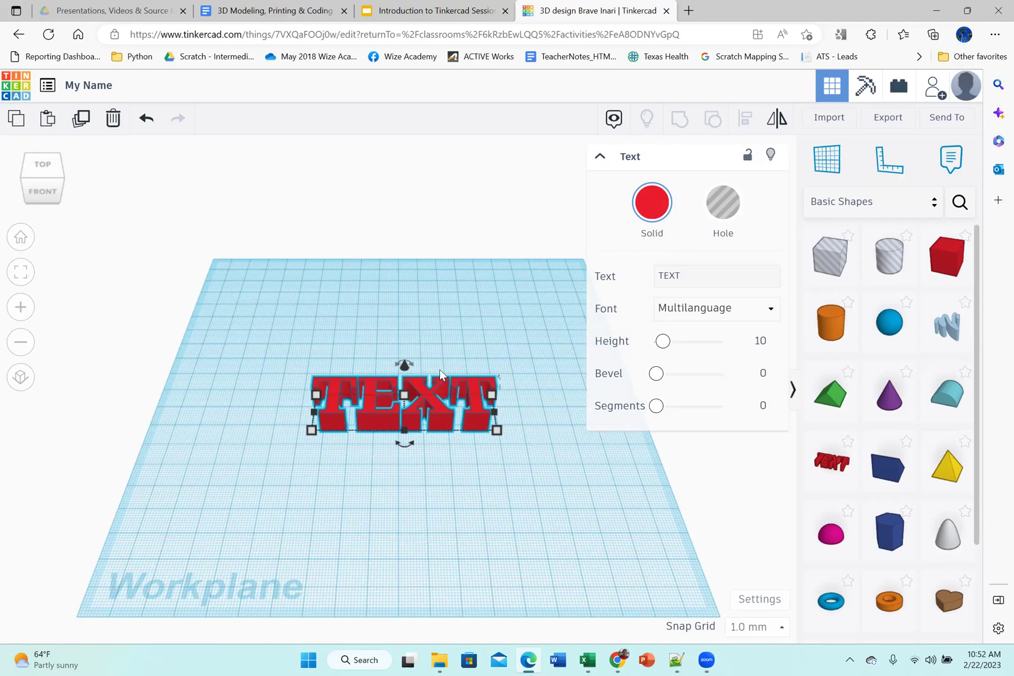
left_click(655, 204)
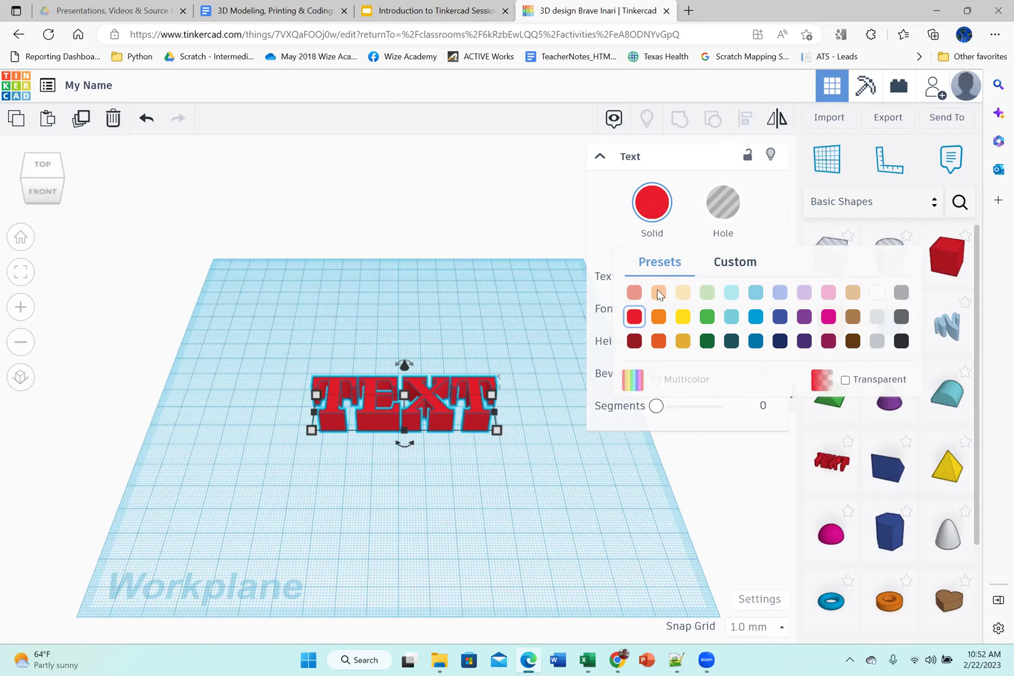
Colour the text orange and replace its wording TEXT with 'Wize Computing'
left_click(659, 342)
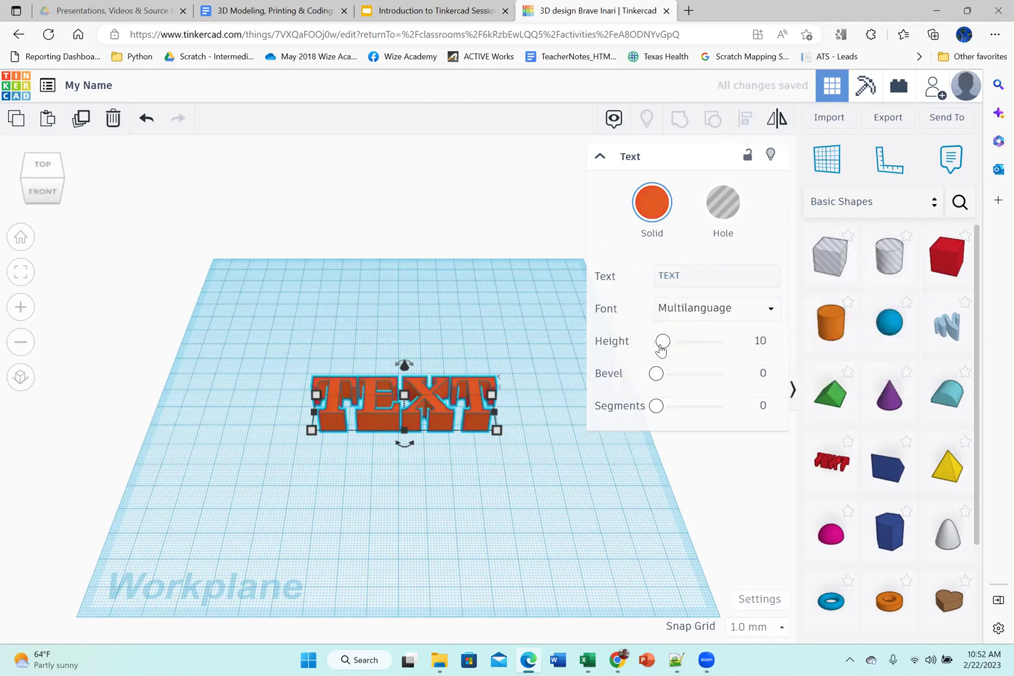
left_click(668, 275)
double_click(669, 275)
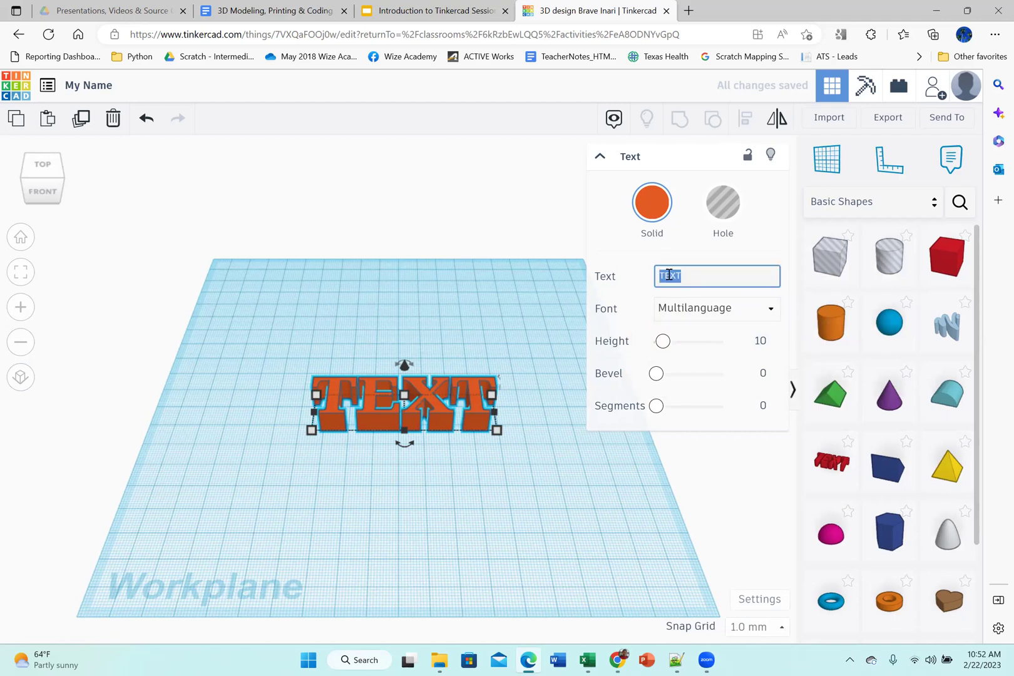
key("BackSpace")
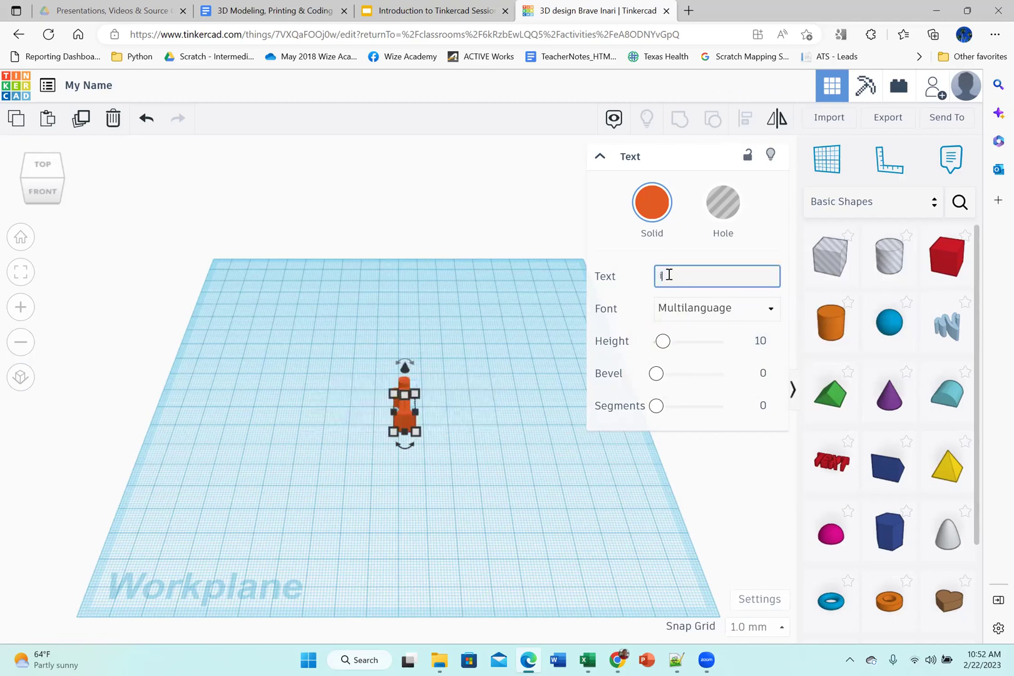
type("Wize C")
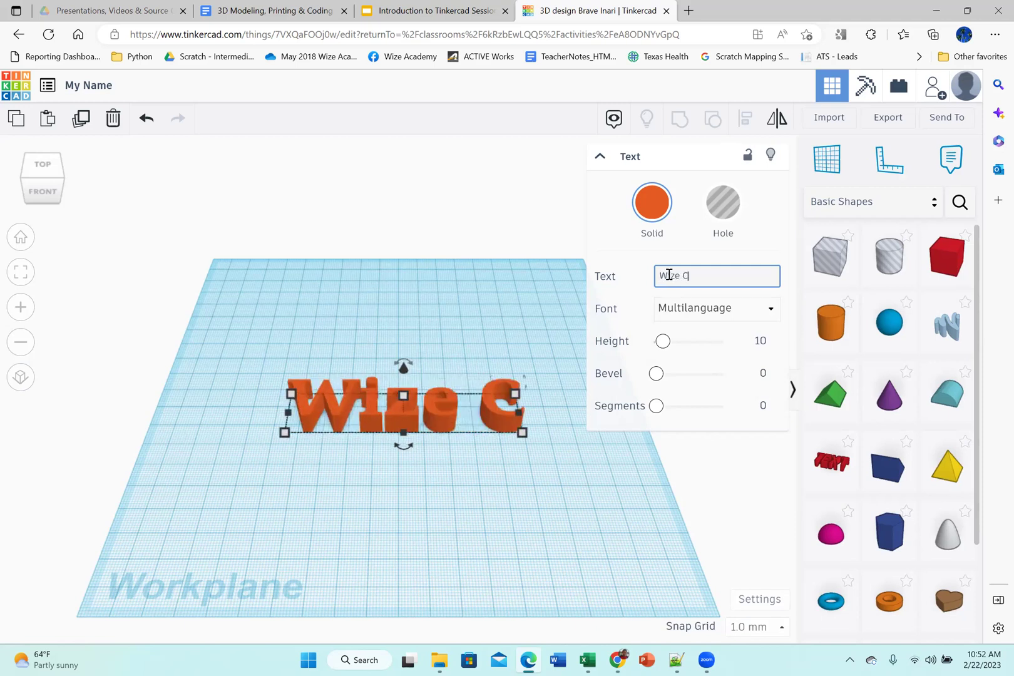
type("omputing")
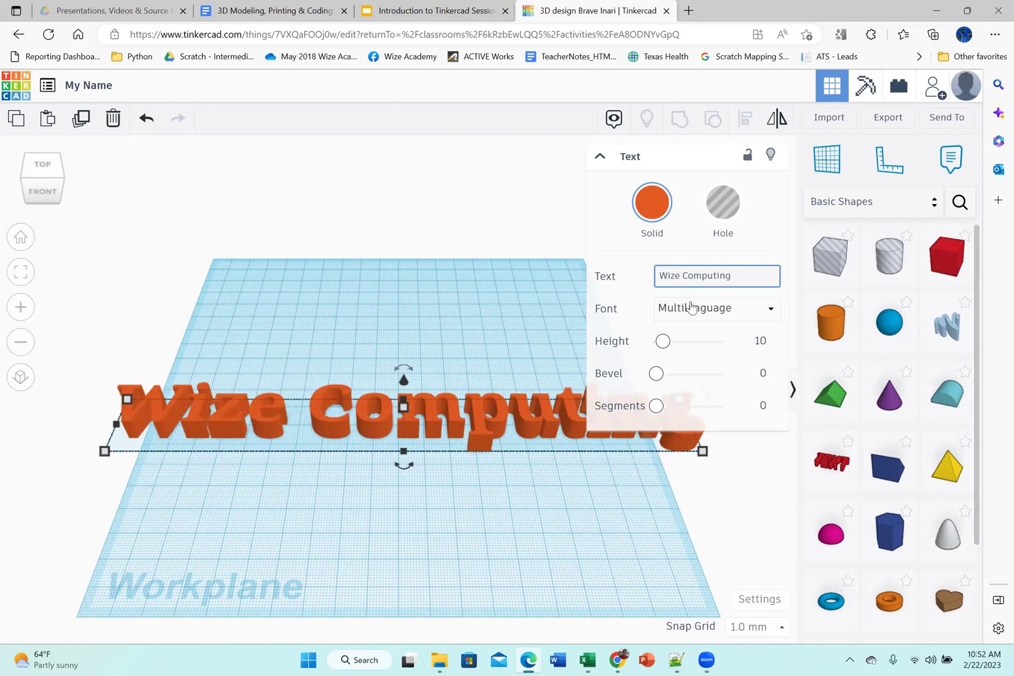
Set the text height to 3.49 and length to 176.79, and move it toward the centre
mouse_move(663, 341)
left_mouse_down()
mouse_move(695, 347)
mouse_move(659, 349)
left_mouse_up()
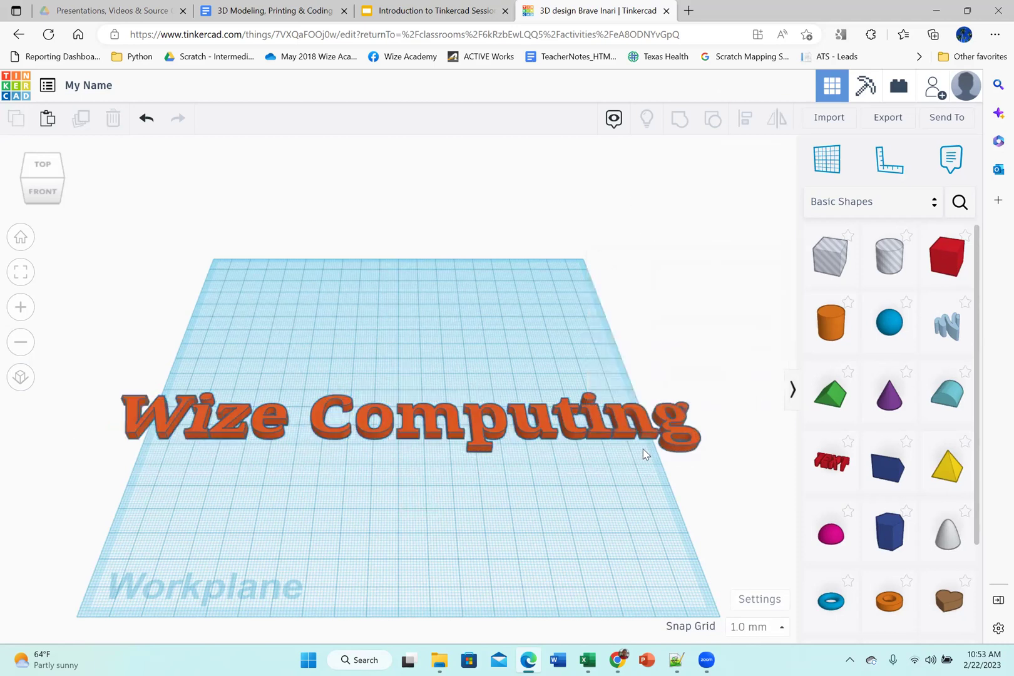
mouse_move(703, 451)
left_click_drag(703, 452, 556, 428)
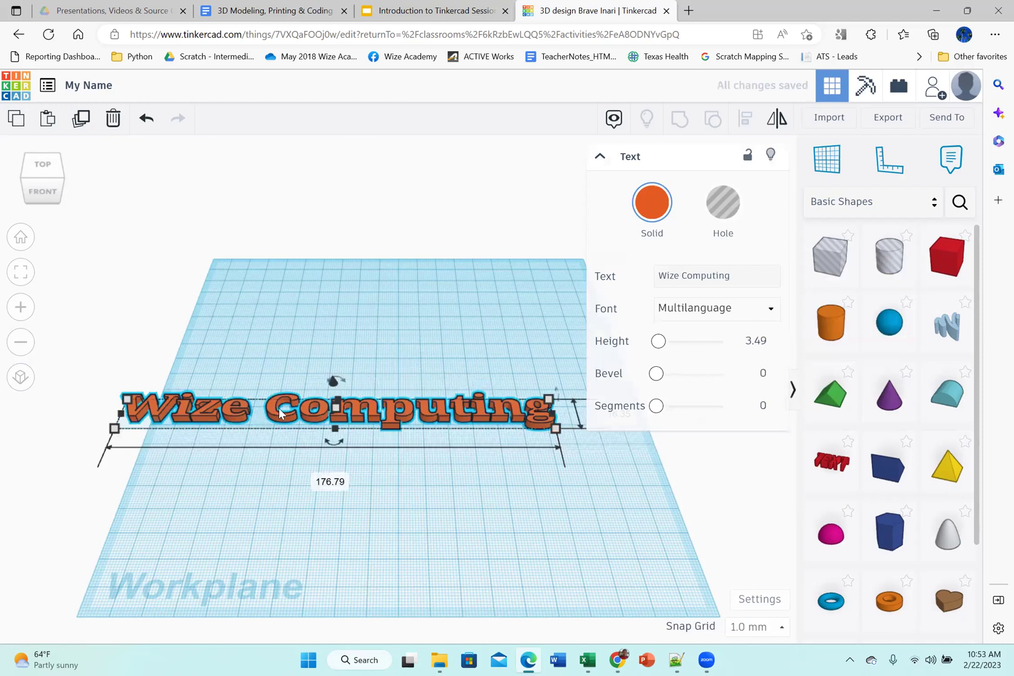
left_click_drag(318, 418, 371, 414)
right_click_drag(399, 504, 384, 526)
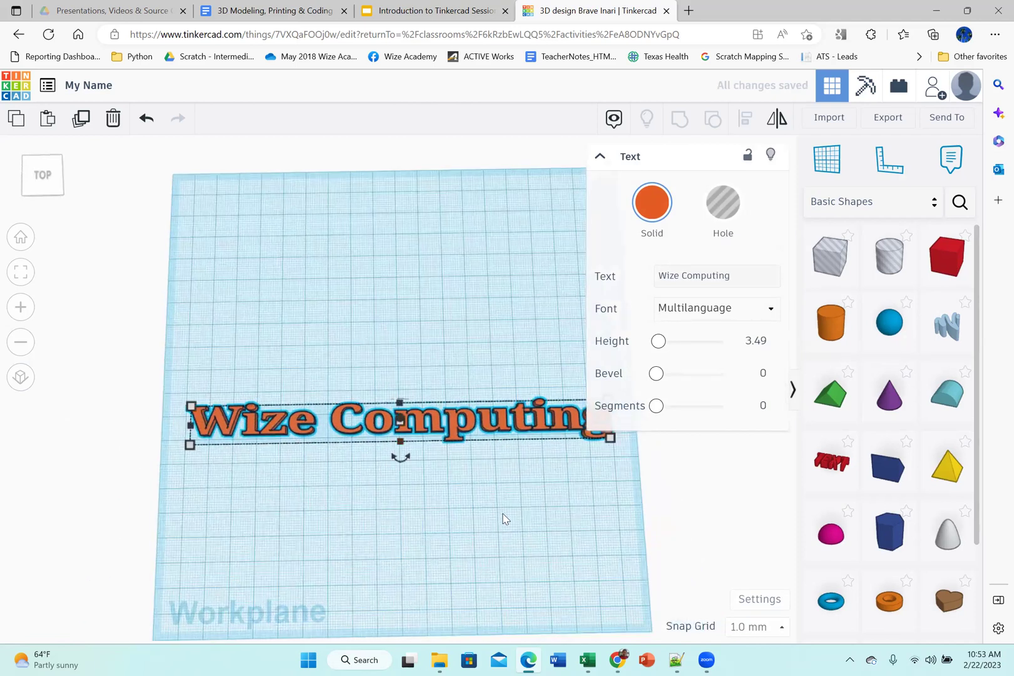
Drag the text's corner handle to a 25.00 front-to-back depth, then deselect it
left_click(466, 440)
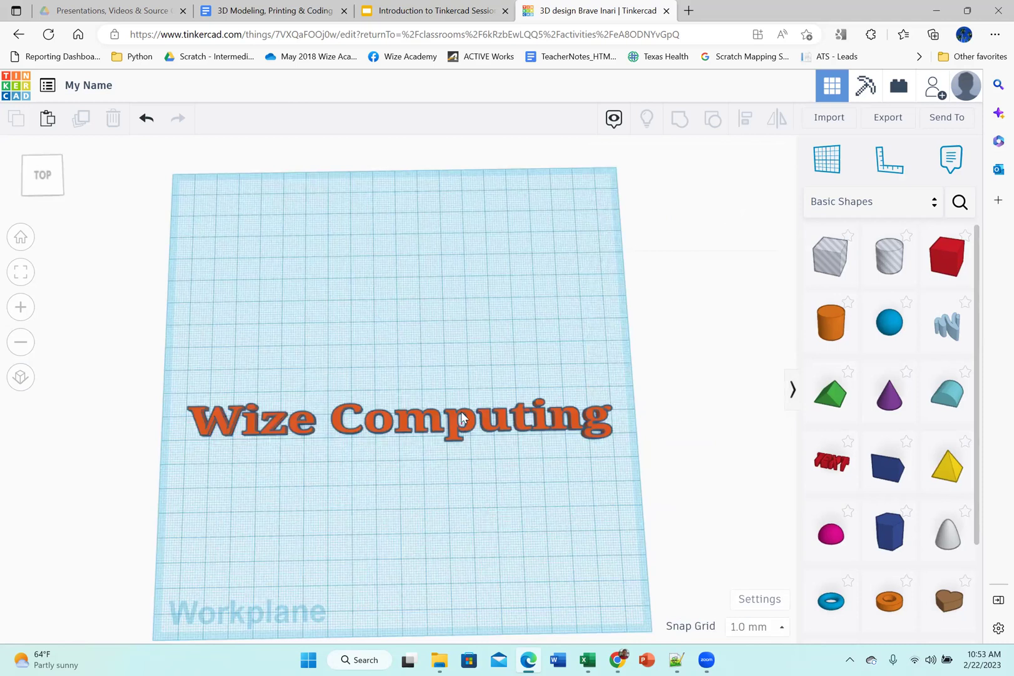
left_click(447, 415)
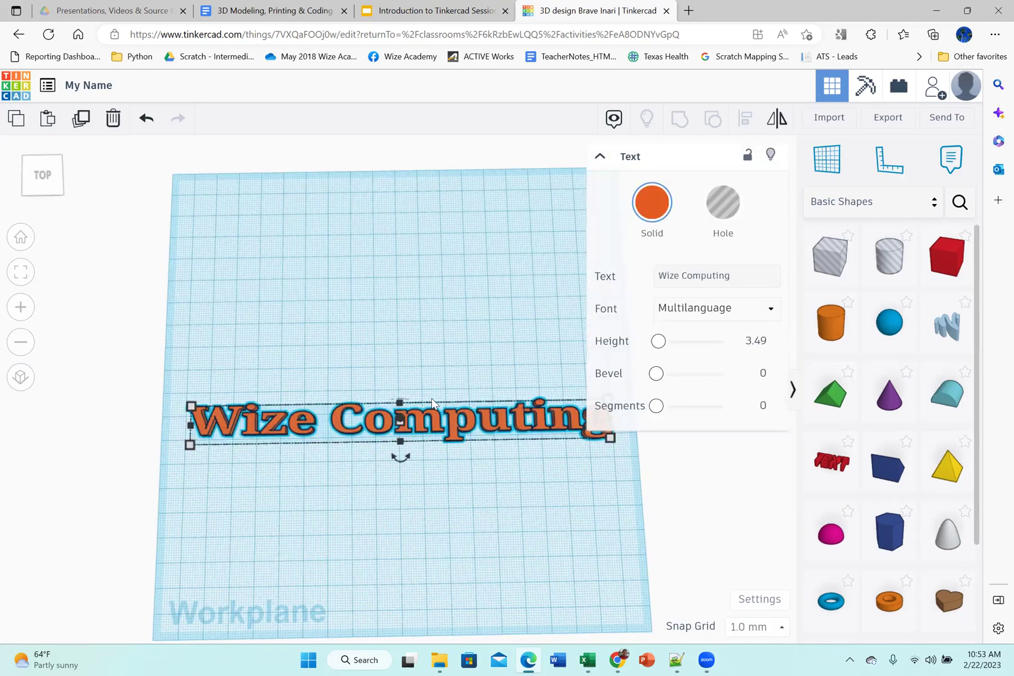
left_click(437, 417)
left_click(297, 426)
mouse_move(192, 408)
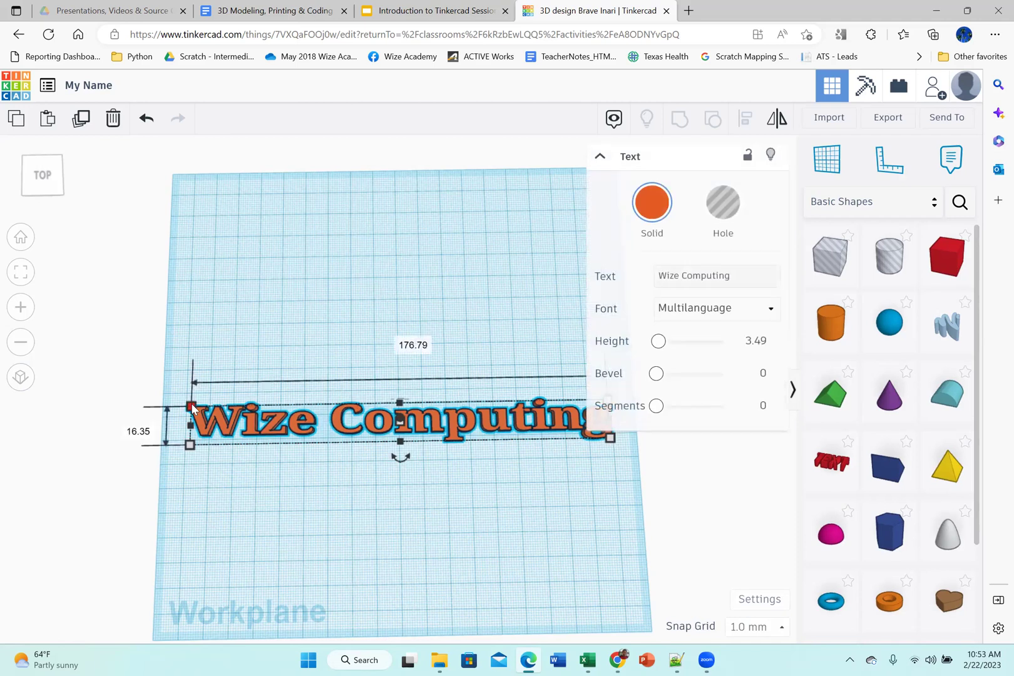
left_click_drag(192, 408, 192, 388)
left_click(532, 520)
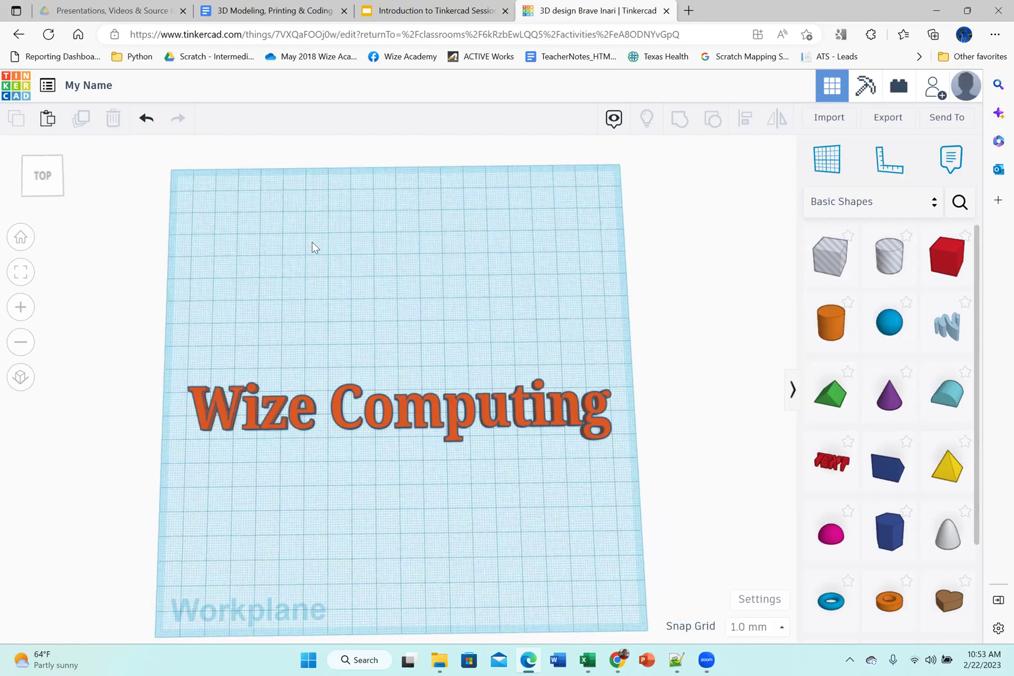
left_click(306, 410)
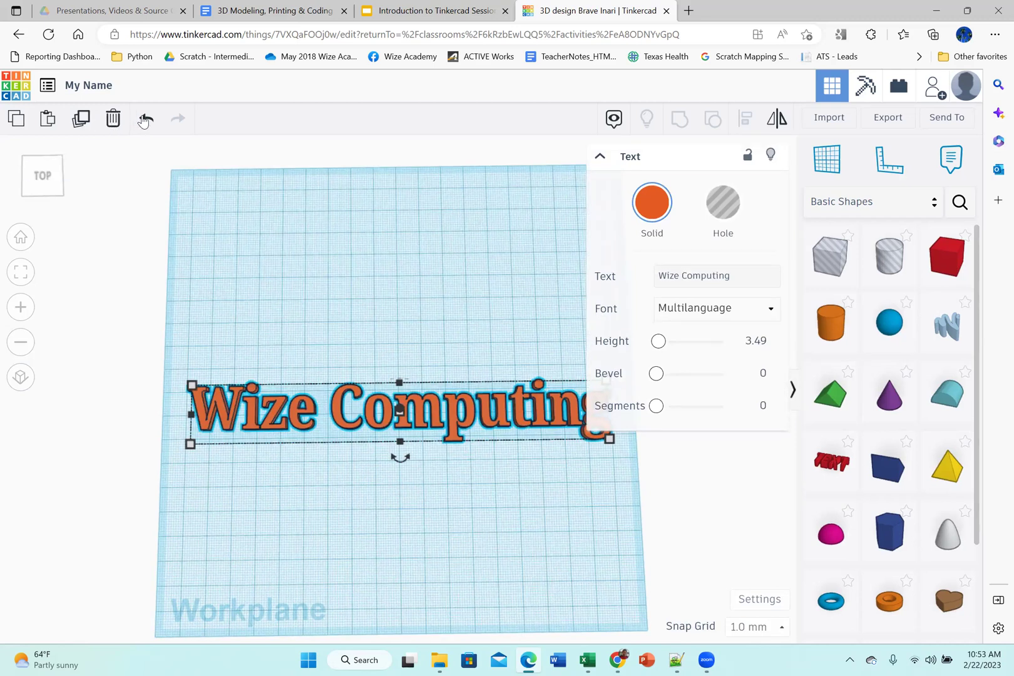
left_click(687, 488)
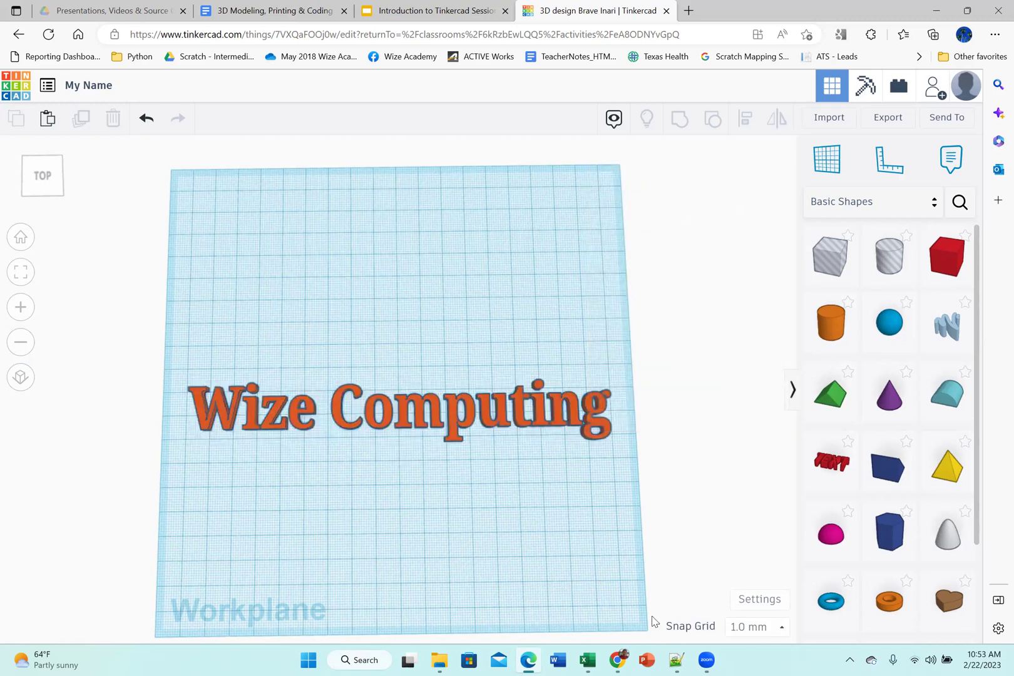